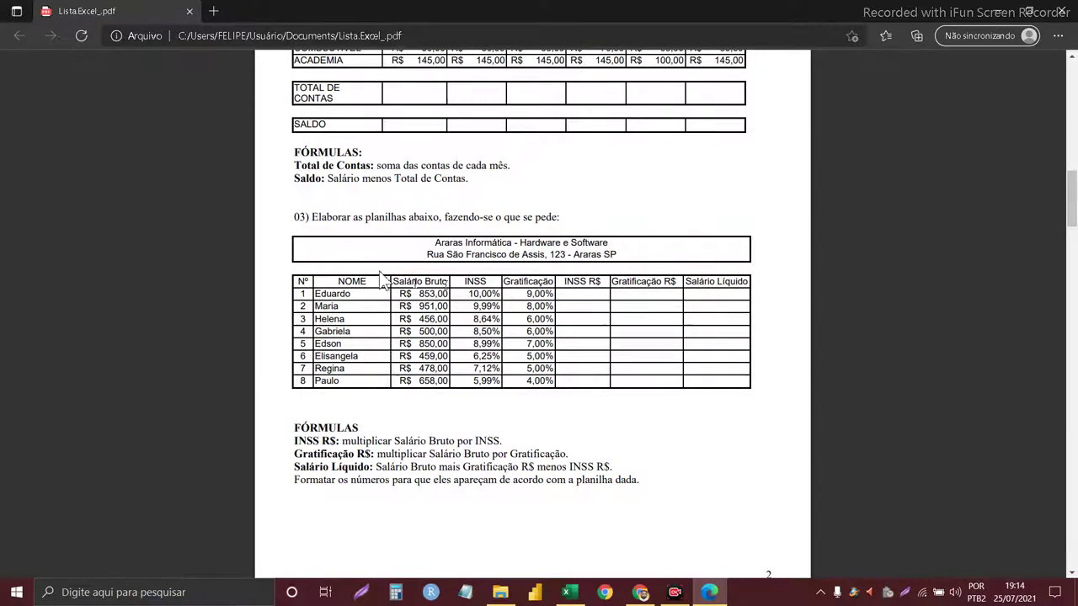
Step: Select the PDF's title line and dismiss an empty comment note
scroll(423, 277, up, 8)
scroll(436, 268, up, 7)
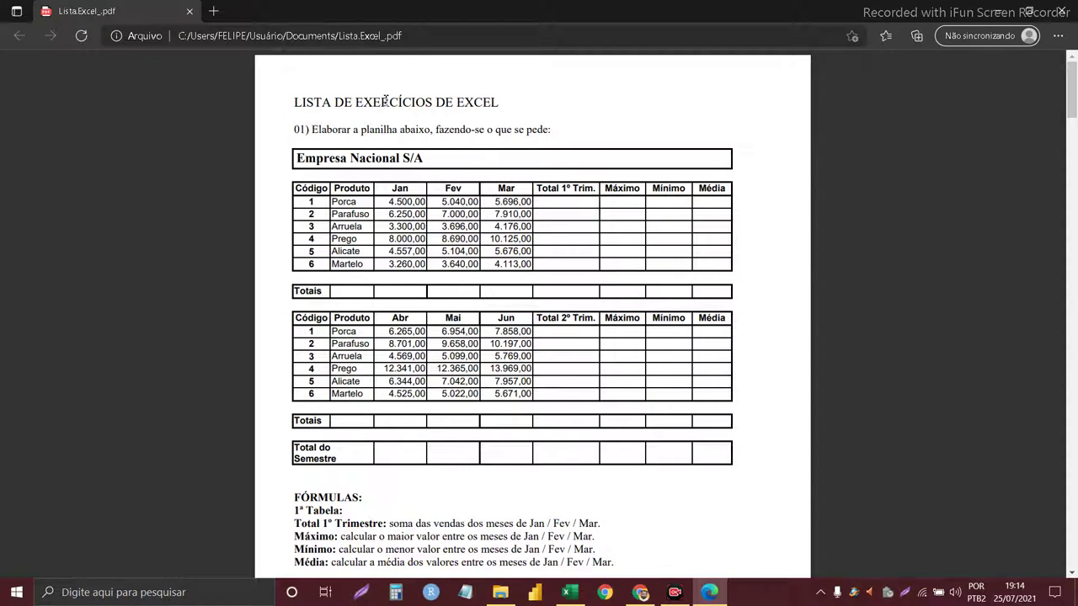
triple_click(384, 100)
right_click(384, 100)
click(385, 124)
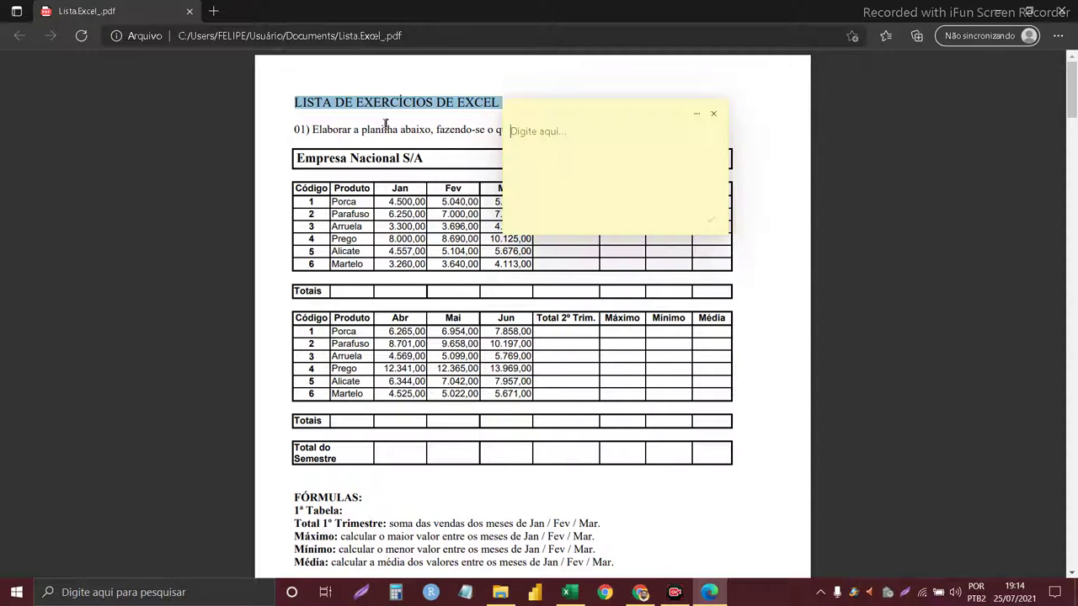
click(713, 113)
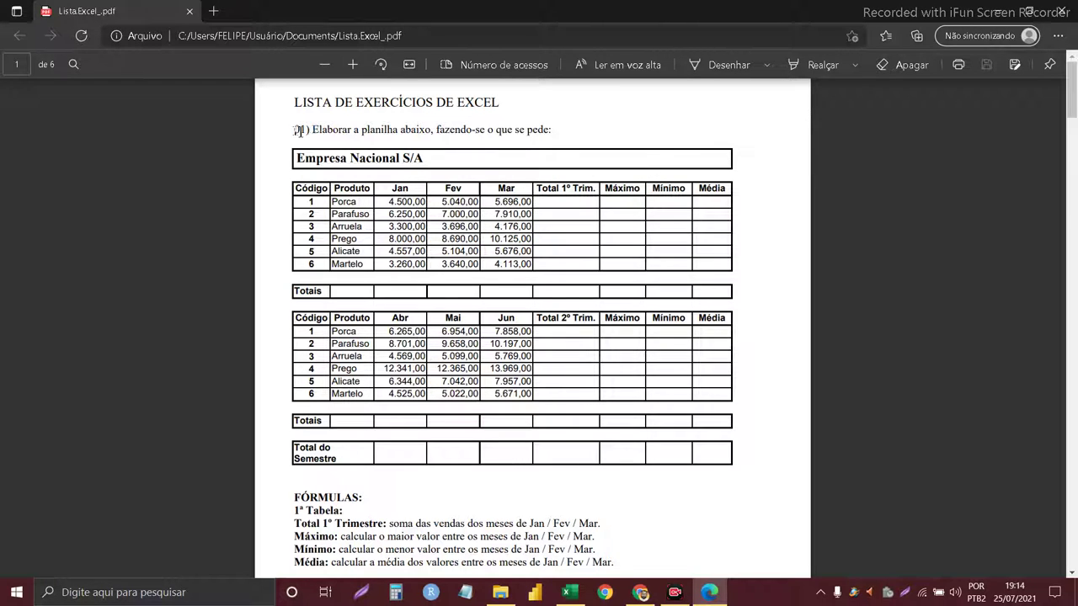
Step: Scroll down to exercise 03 and highlight its heading line
drag(294, 131, 549, 135)
scroll(411, 209, down, 6)
scroll(411, 209, down, 3)
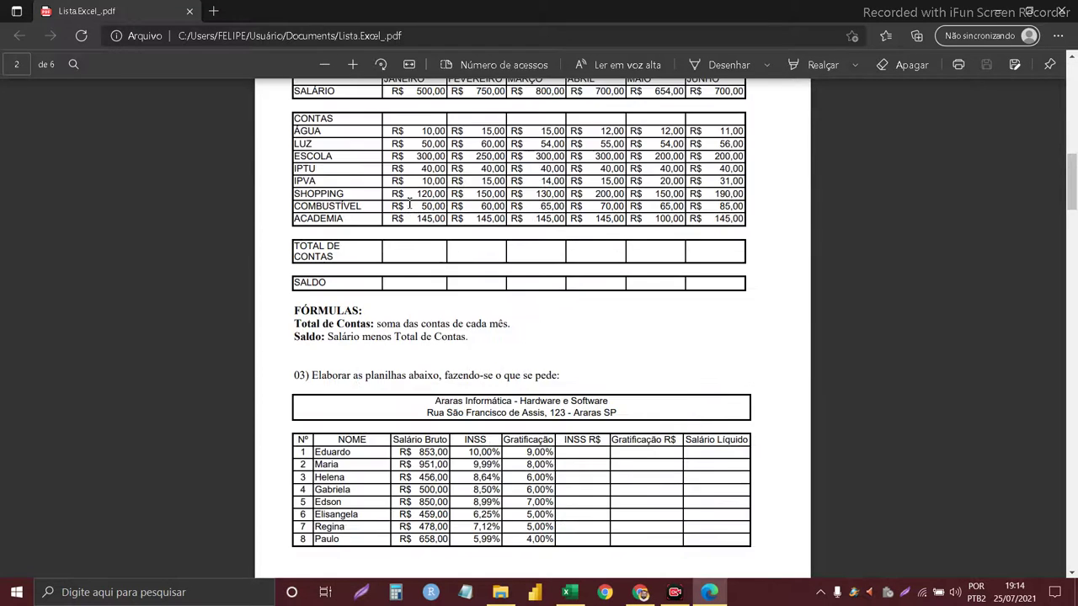
scroll(397, 215, down, 5)
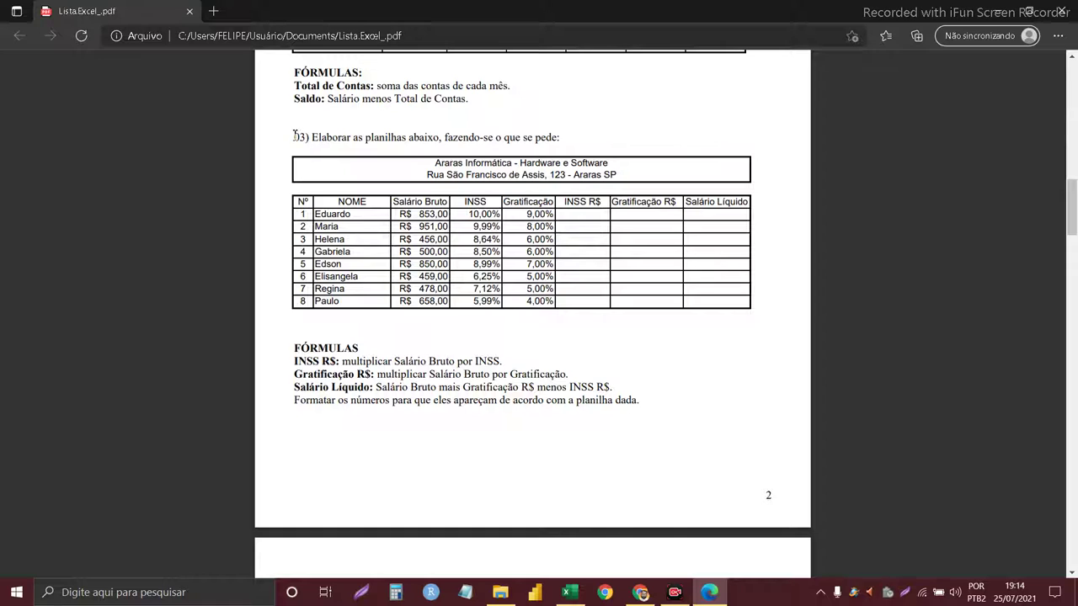
drag(295, 135, 441, 137)
drag(510, 136, 552, 137)
click(443, 168)
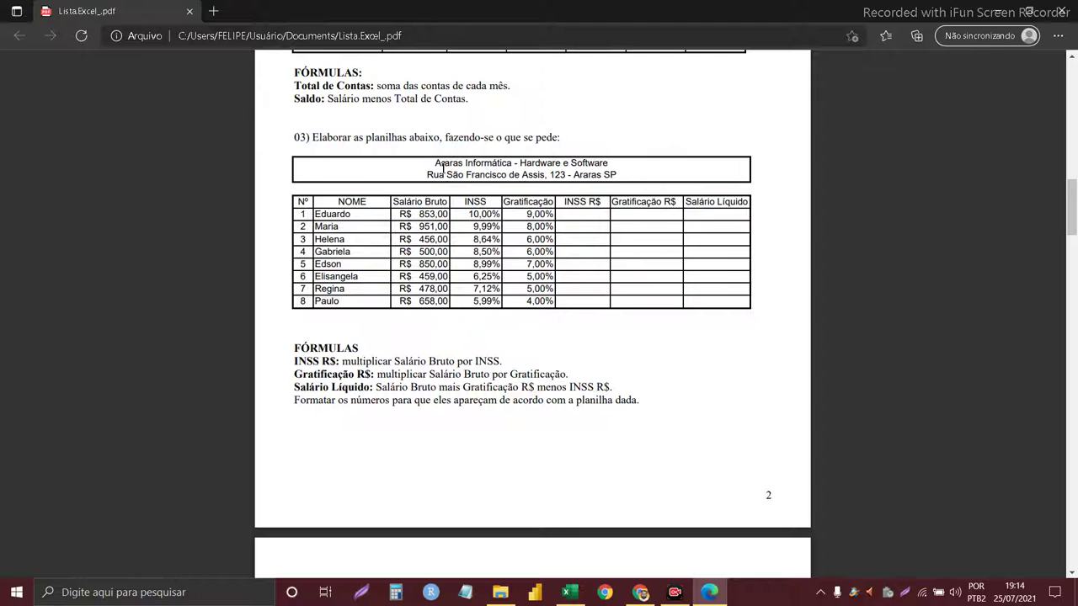
Step: Highlight the salary table's header row, the word Hardware and the company address line
mouse_move(301, 200)
mouse_down()
mouse_move(713, 298)
mouse_move(748, 236)
mouse_up()
click(466, 164)
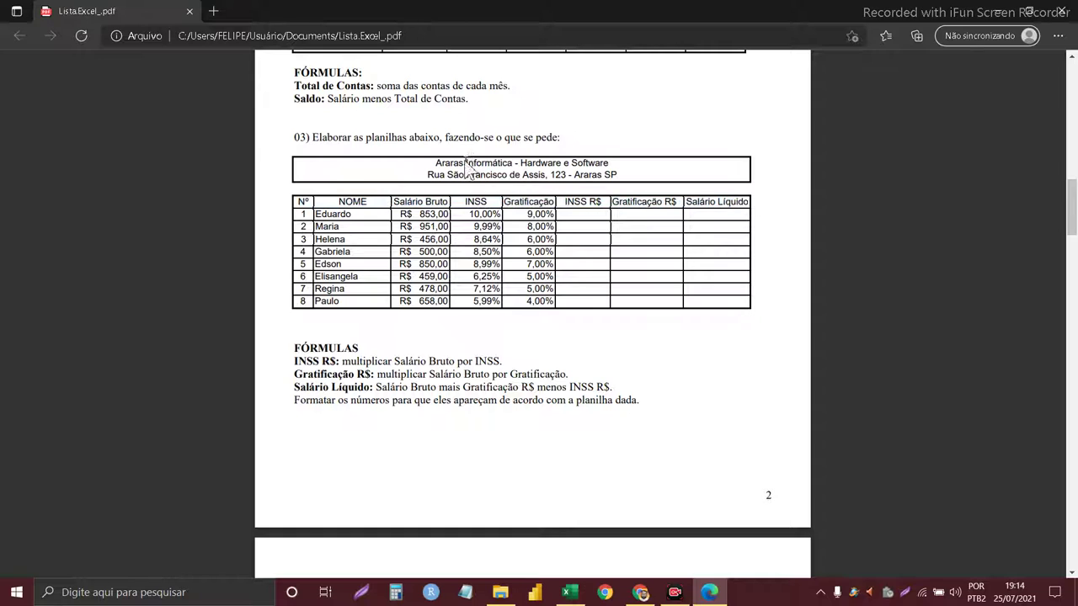
double_click(543, 164)
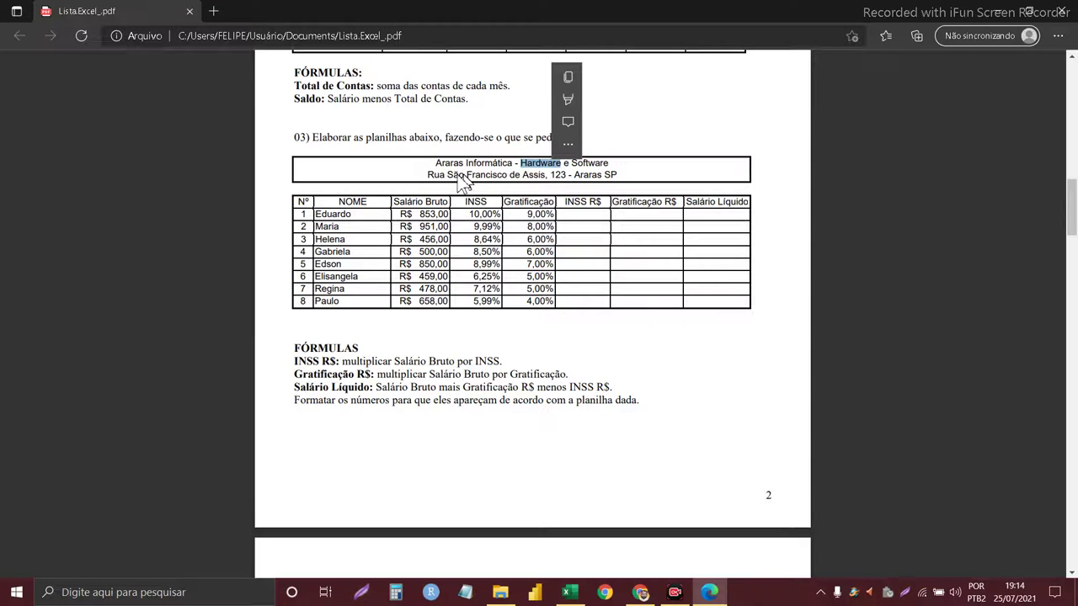
drag(426, 175, 610, 175)
drag(509, 176, 521, 177)
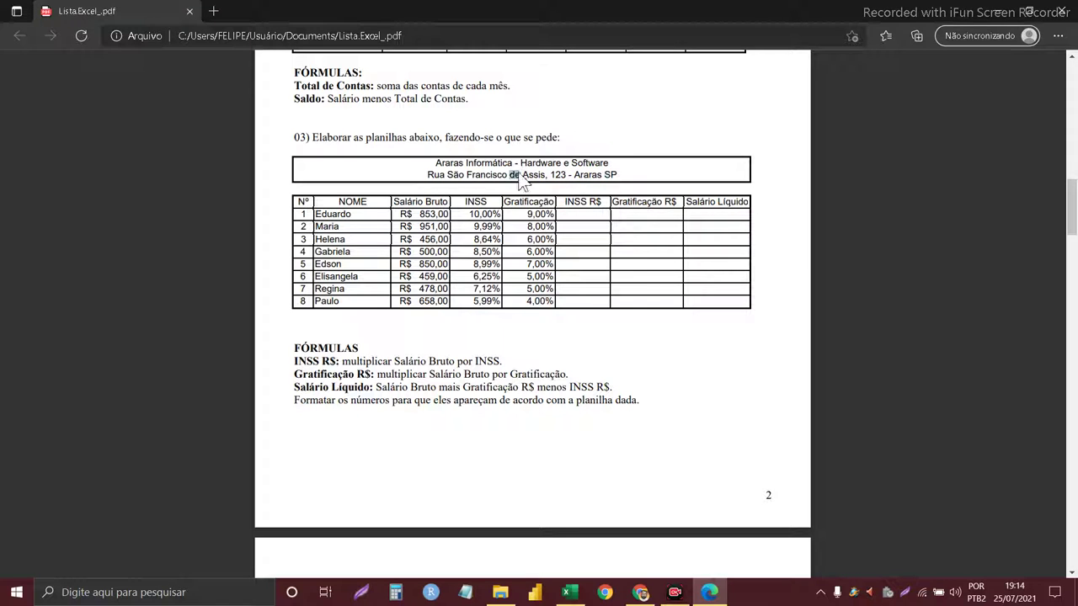
click(313, 208)
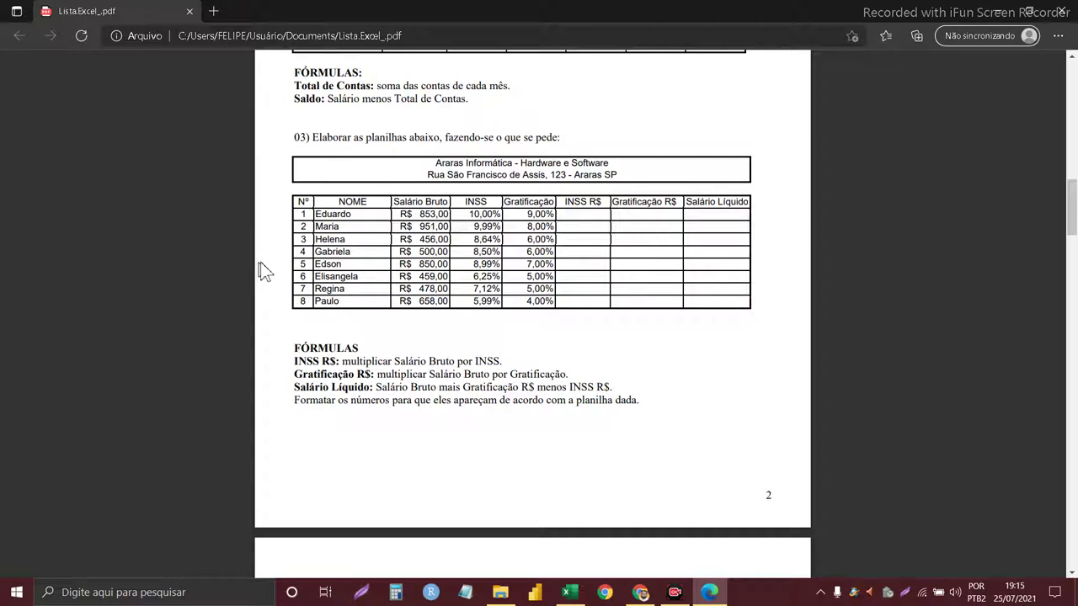
Step: Highlight Eduardo's row, his 10,00% and 9,00% rates, and the FÓRMULAS notes on INSS
mouse_move(415, 201)
mouse_down()
mouse_move(426, 266)
mouse_move(348, 218)
mouse_up()
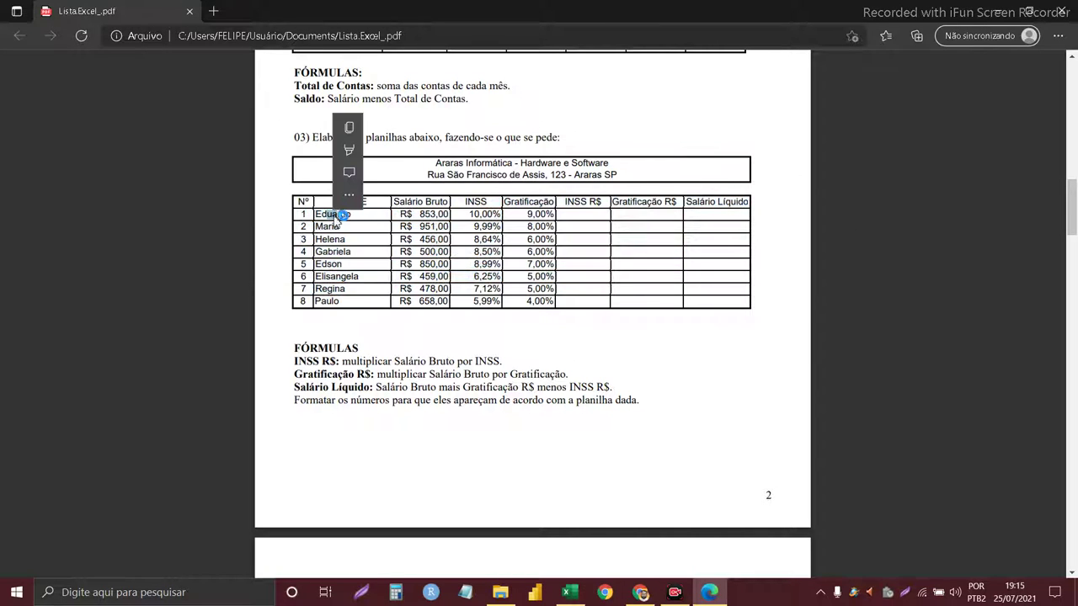
double_click(474, 214)
double_click(539, 214)
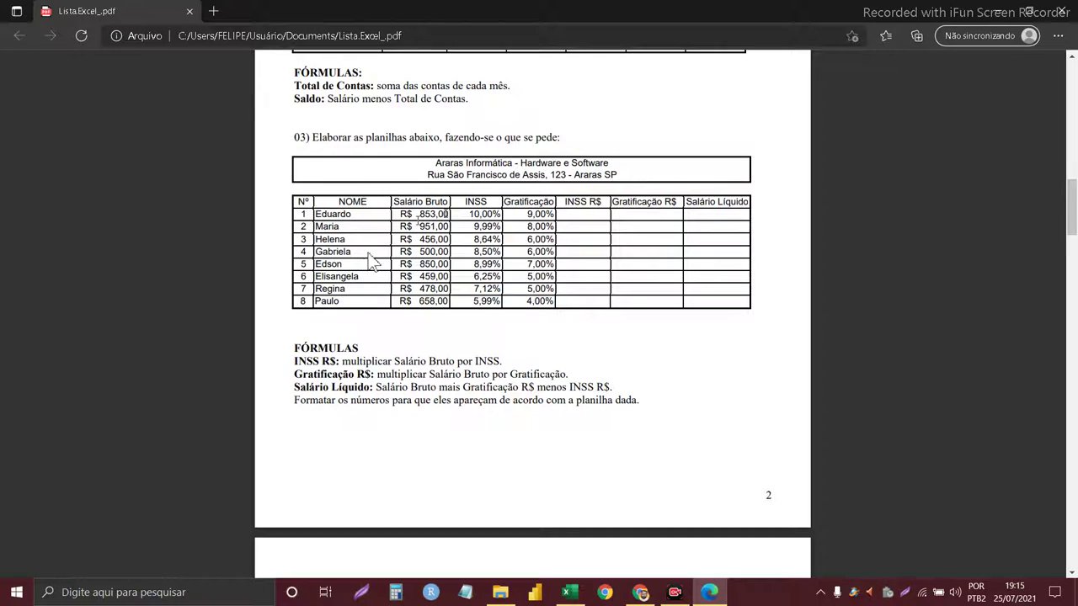
drag(294, 349, 355, 348)
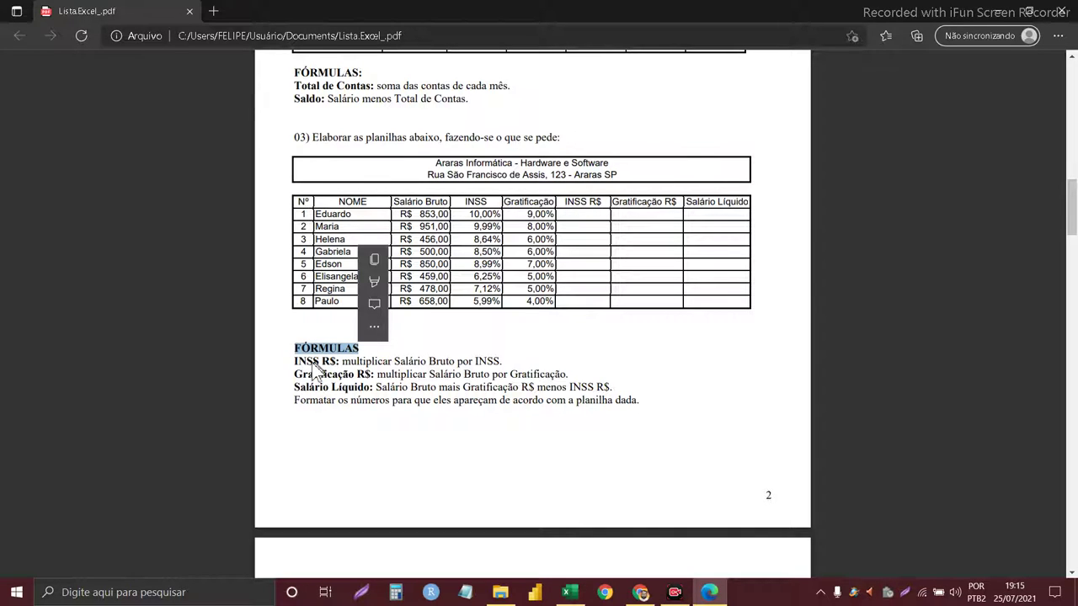
drag(320, 361, 301, 362)
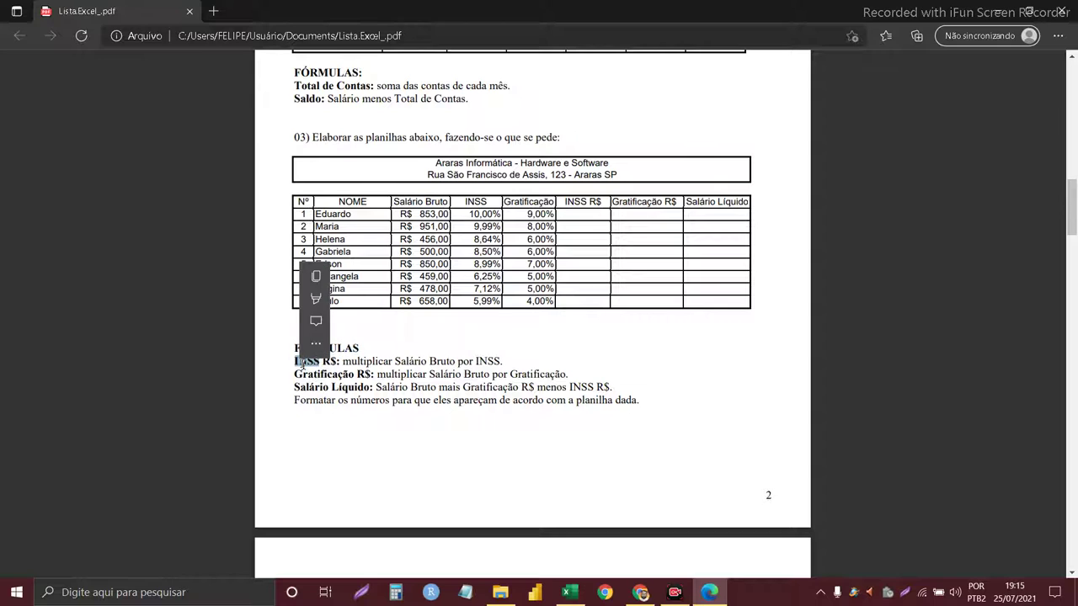
click(596, 202)
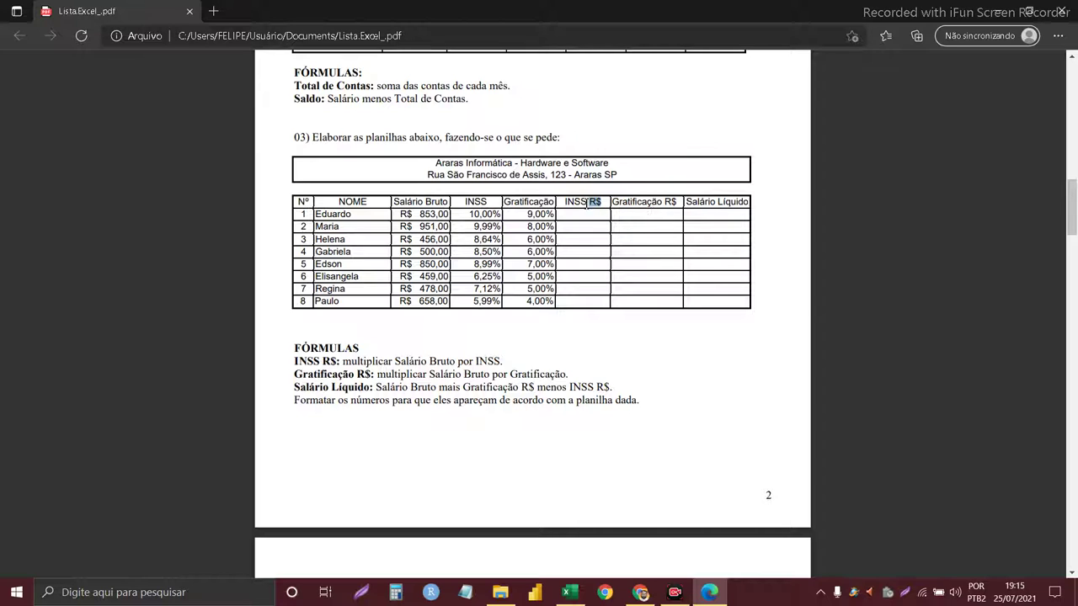
Step: Check Eduardo's R$ 853,00 gross salary in the PDF, then switch to the Excel workbook
click(593, 205)
drag(437, 216, 448, 215)
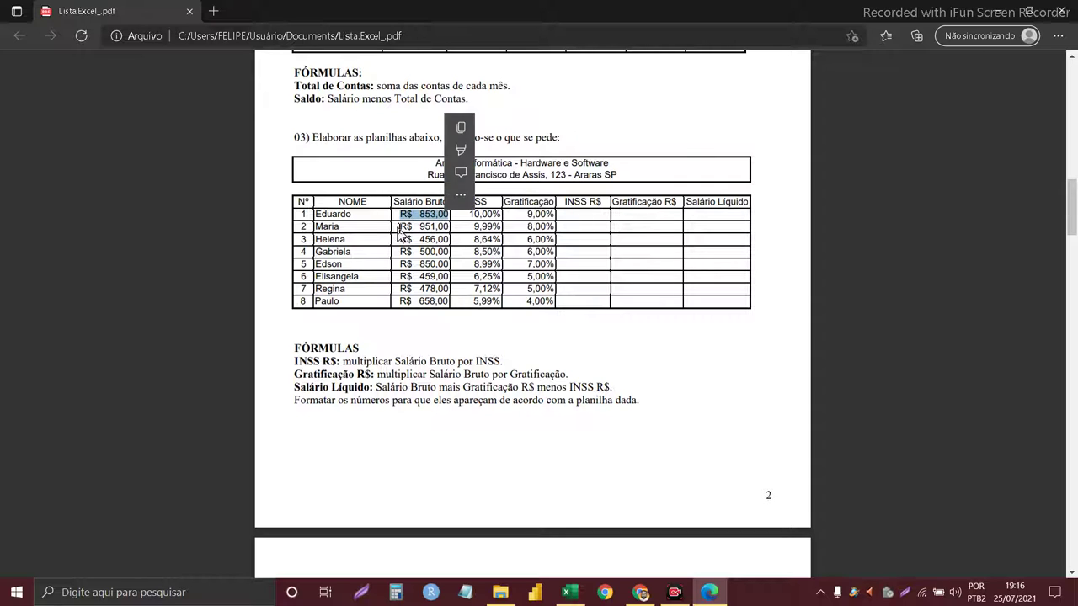
click(516, 338)
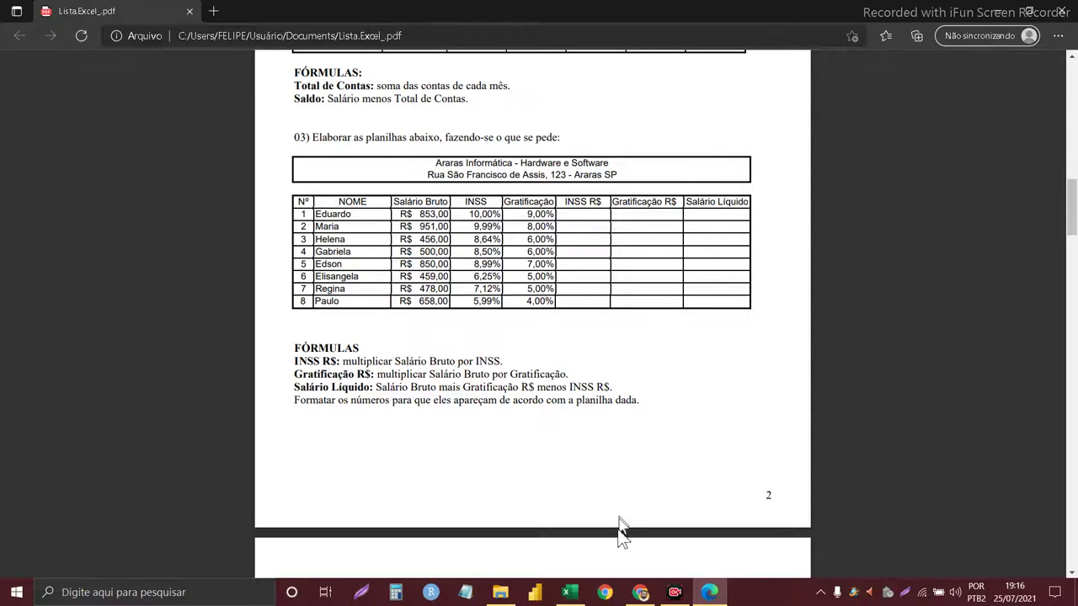
click(571, 593)
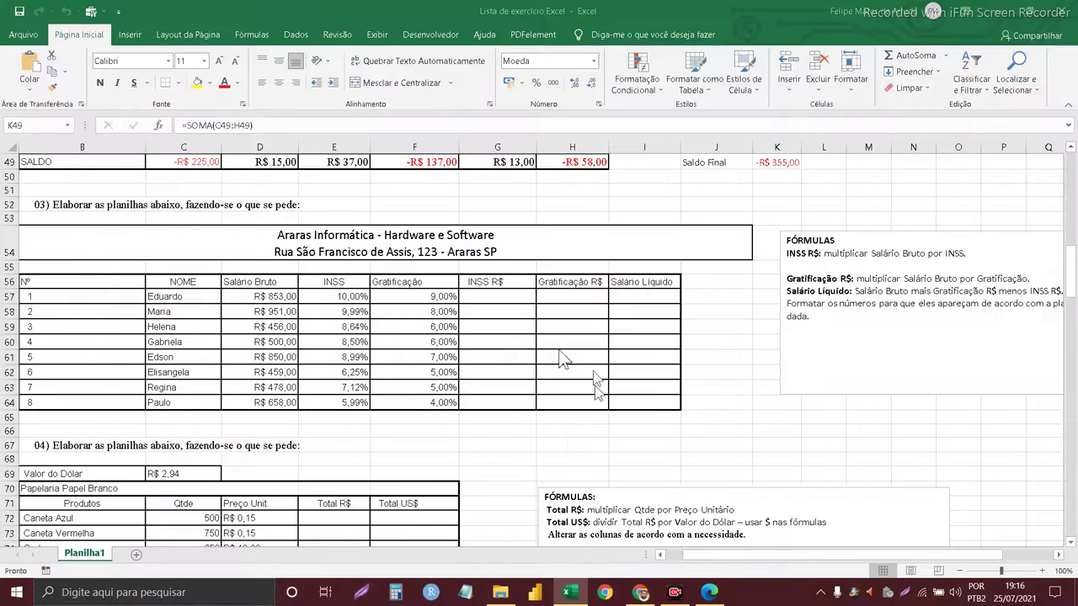
Step: Enter =D57*F57 in G57 and fill it down to G64 for all eight employees
click(474, 297)
text(=)
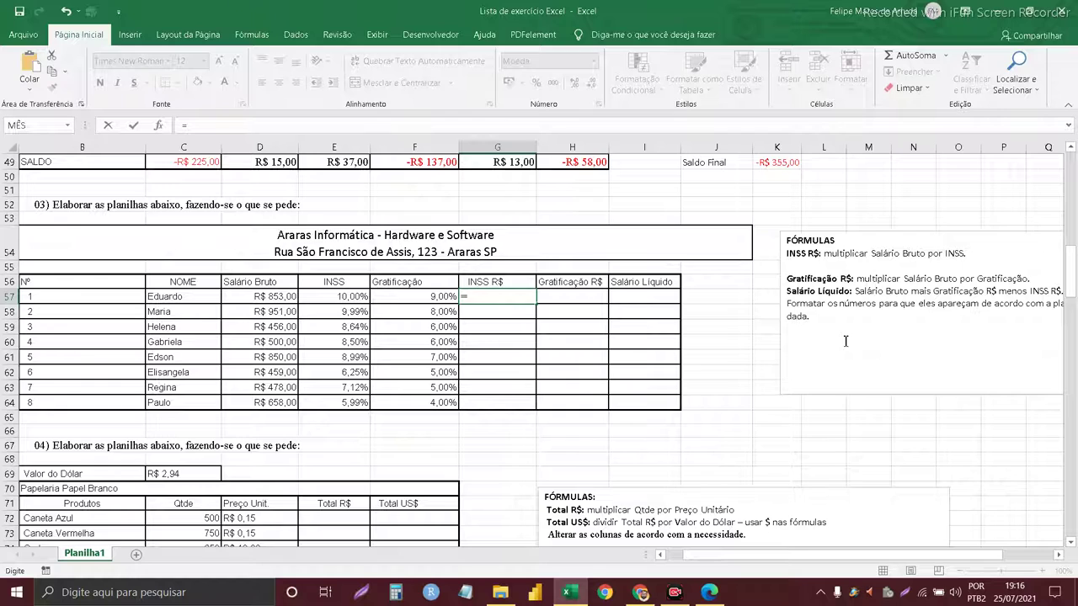
click(289, 299)
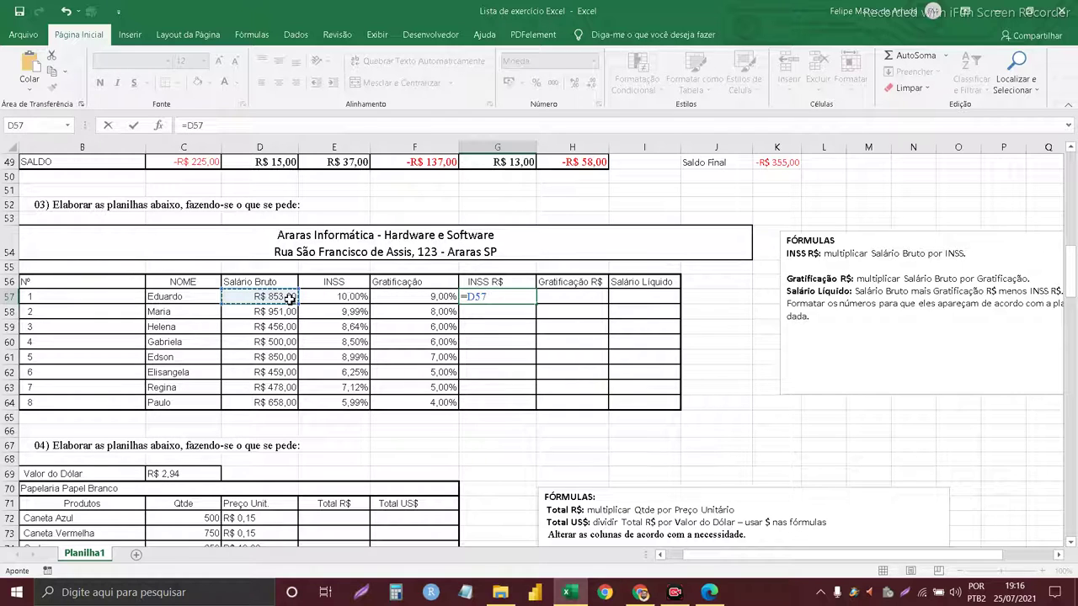
text(*)
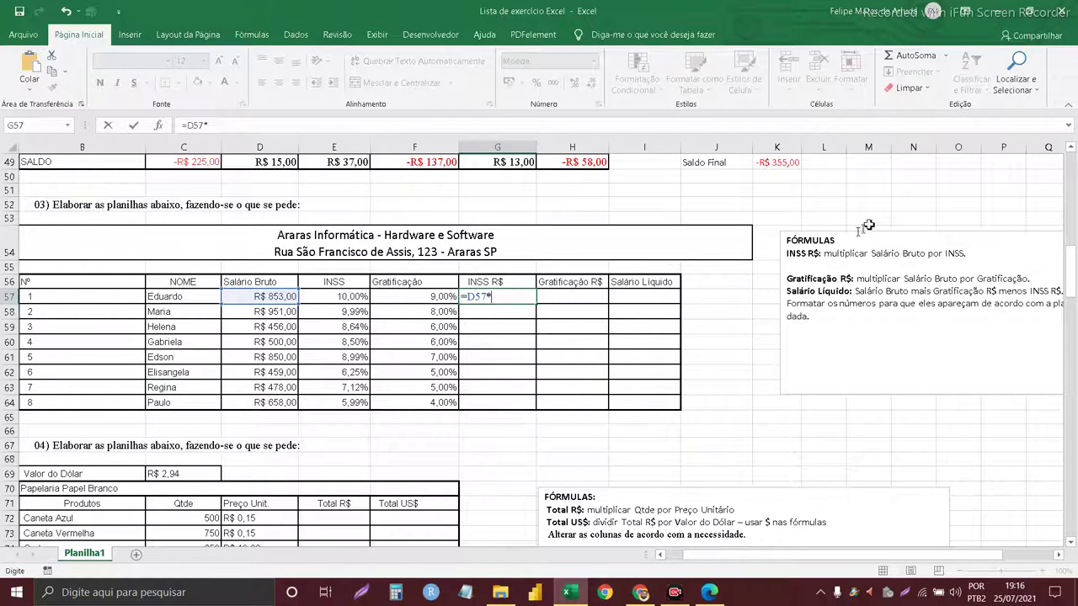
click(441, 300)
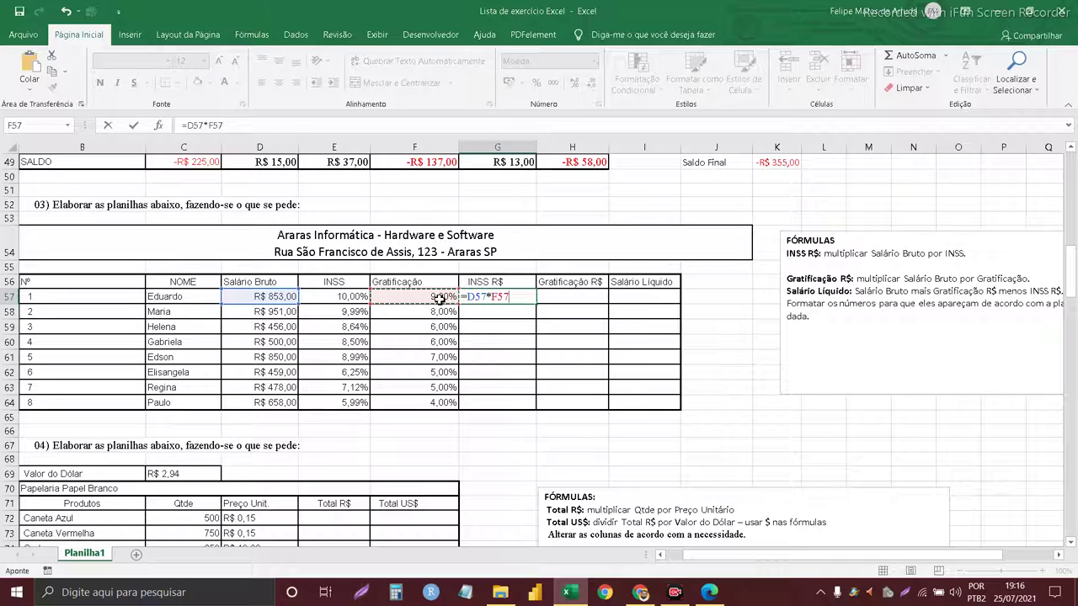
key(Return)
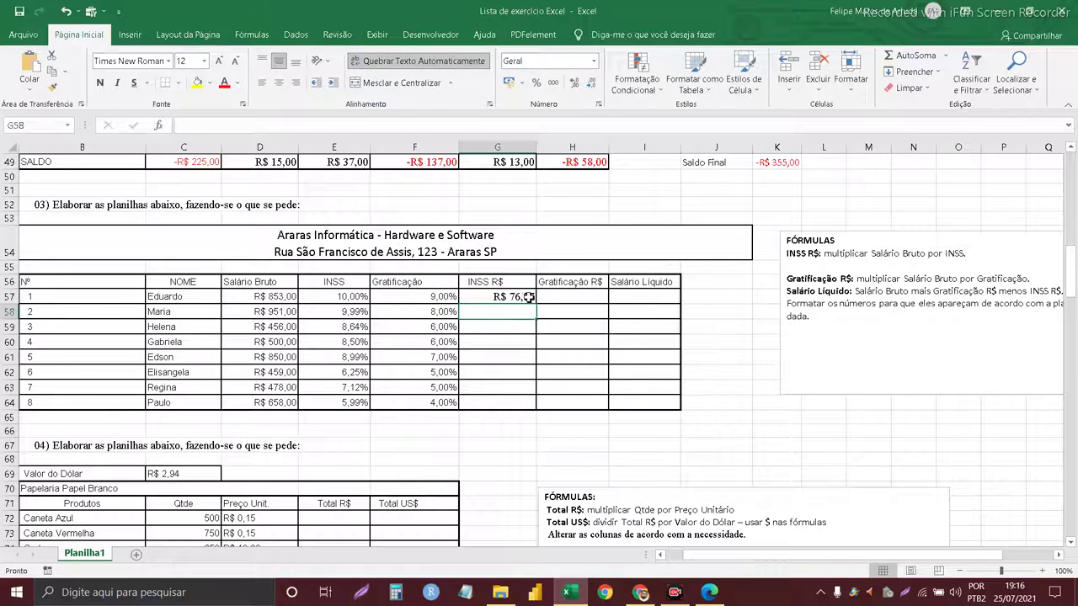
click(516, 298)
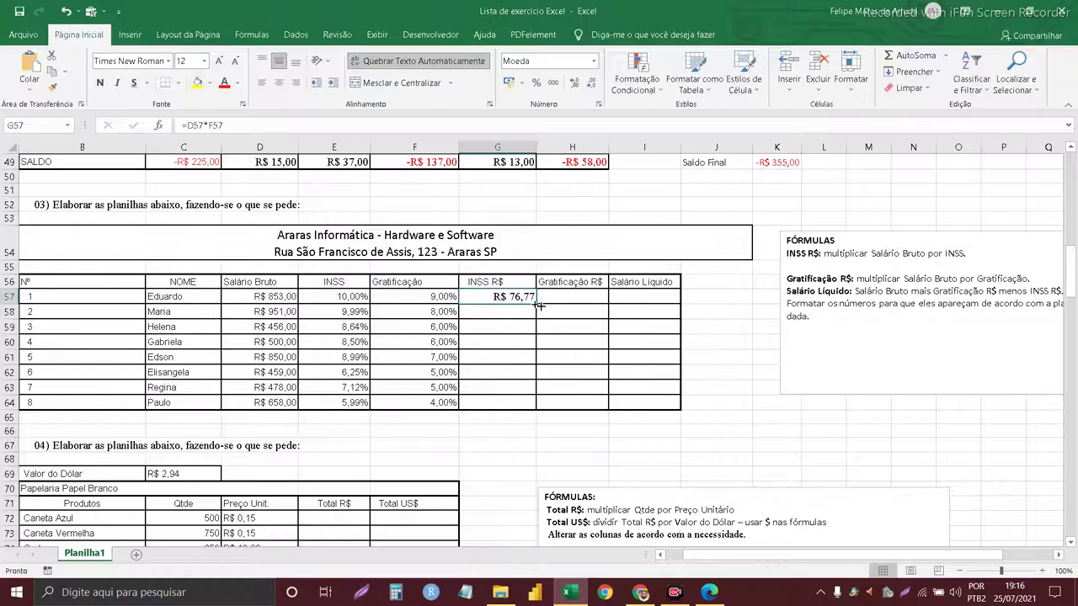
drag(539, 307, 540, 316)
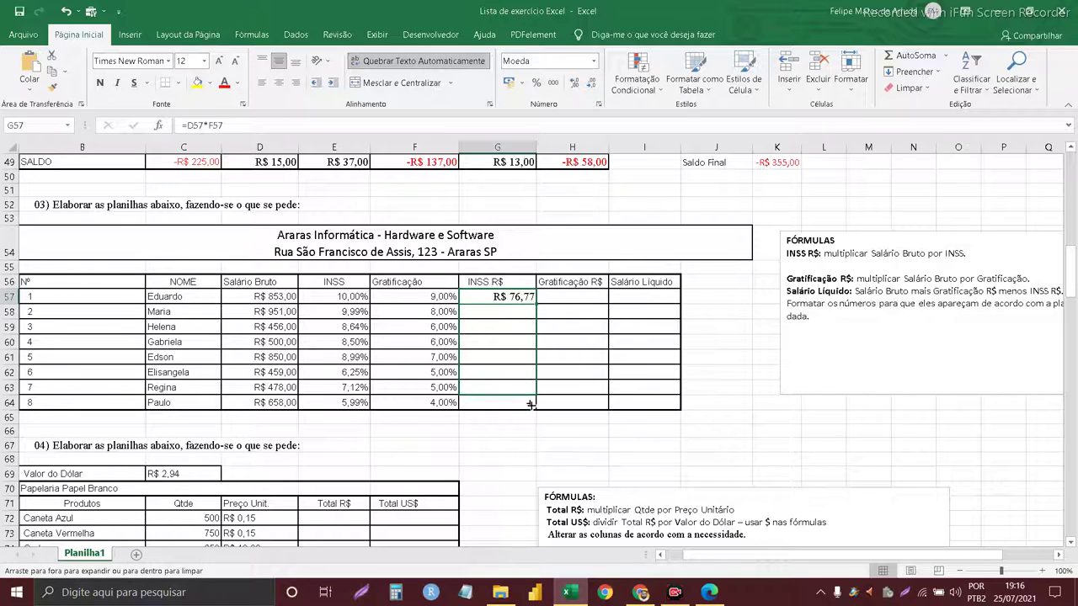
drag(535, 358, 529, 405)
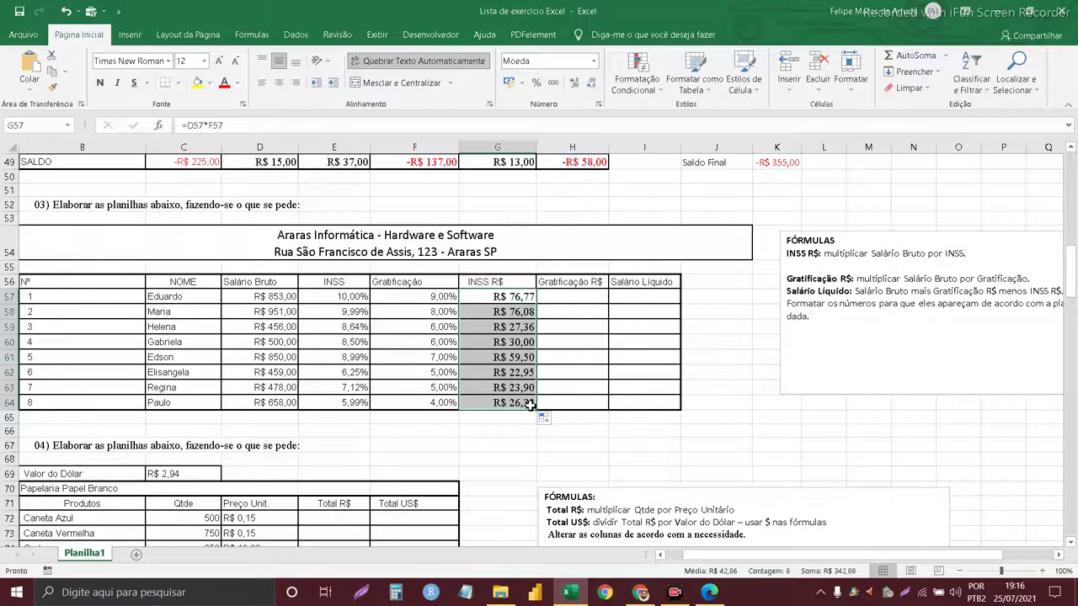
click(515, 311)
Step: Review the filled INSS R$ formulas in G58 through G64
click(515, 328)
click(514, 343)
click(513, 358)
click(510, 373)
click(510, 388)
click(511, 401)
click(508, 390)
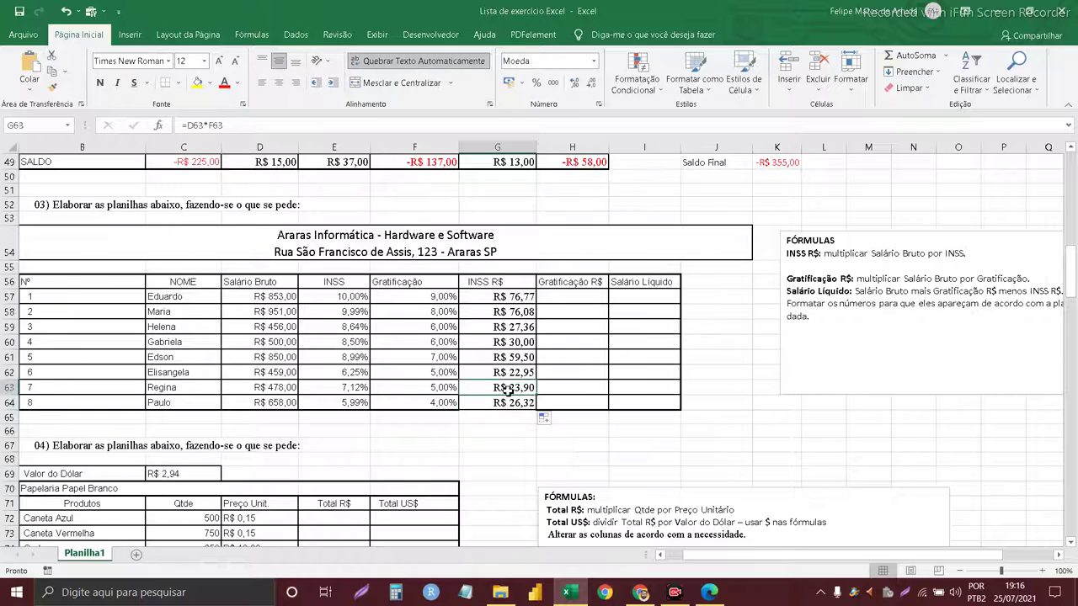
click(509, 372)
Step: Copy the G57:G64 results into Gratificação R$ at H57, then undo the paste and fill-down
drag(522, 297, 530, 402)
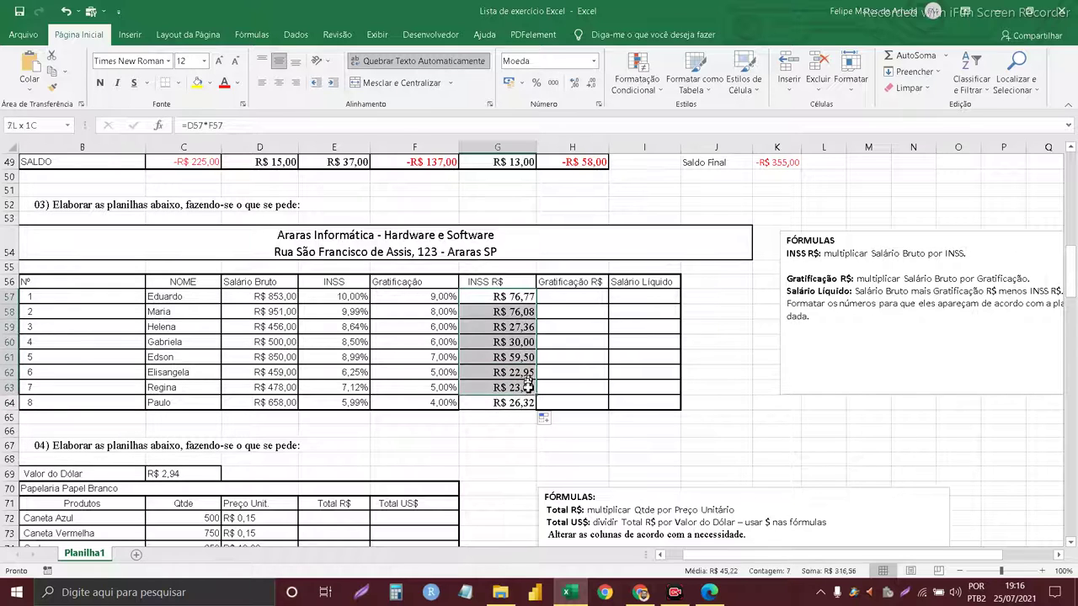
key(ctrl+c)
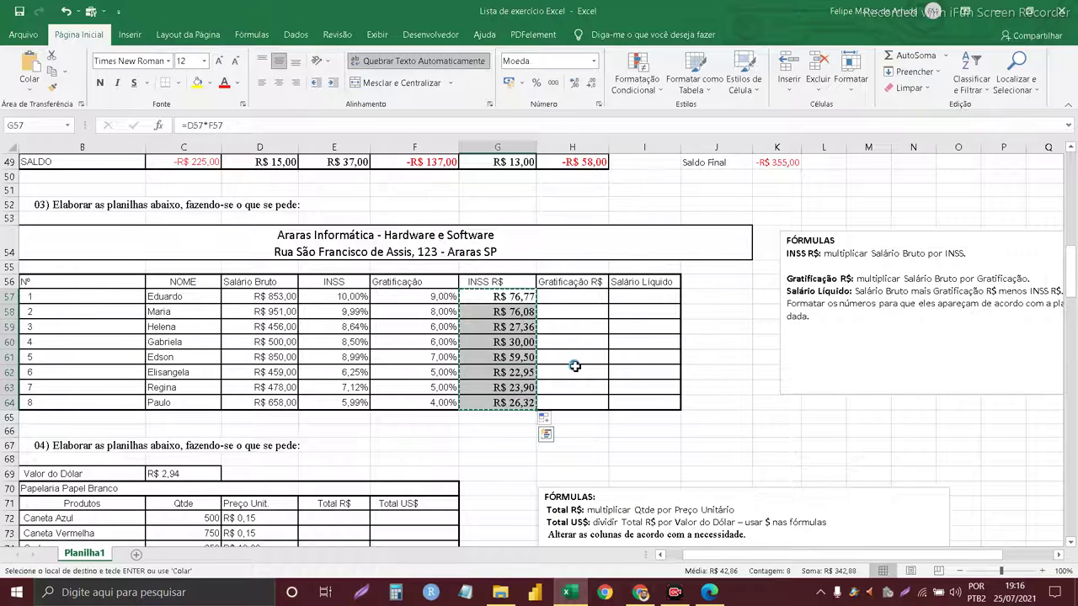
click(581, 299)
key(ctrl+v)
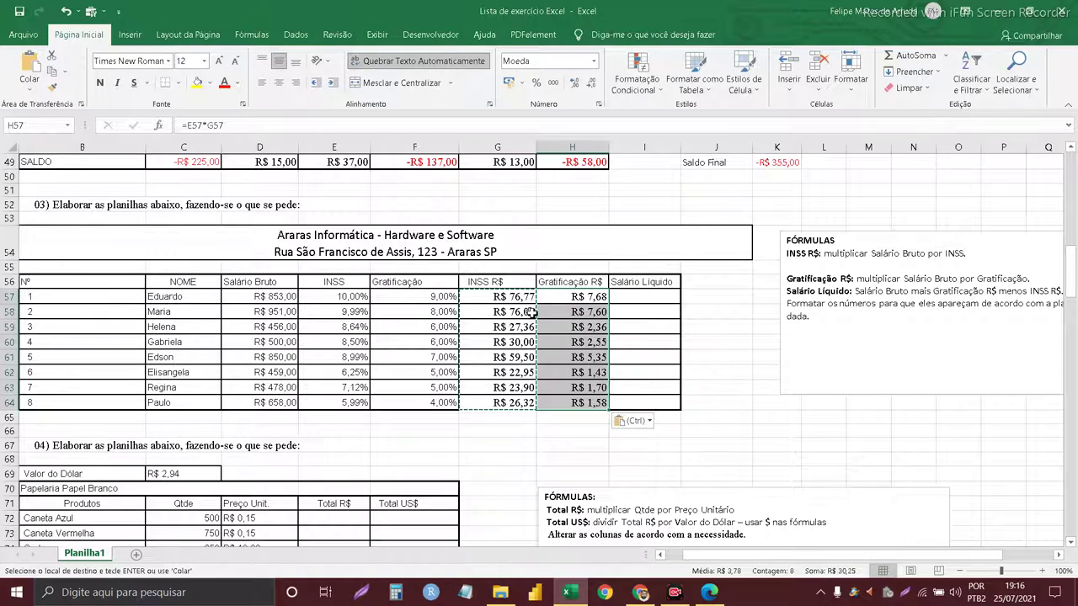
key(ctrl+z)
key(ctrl+z)
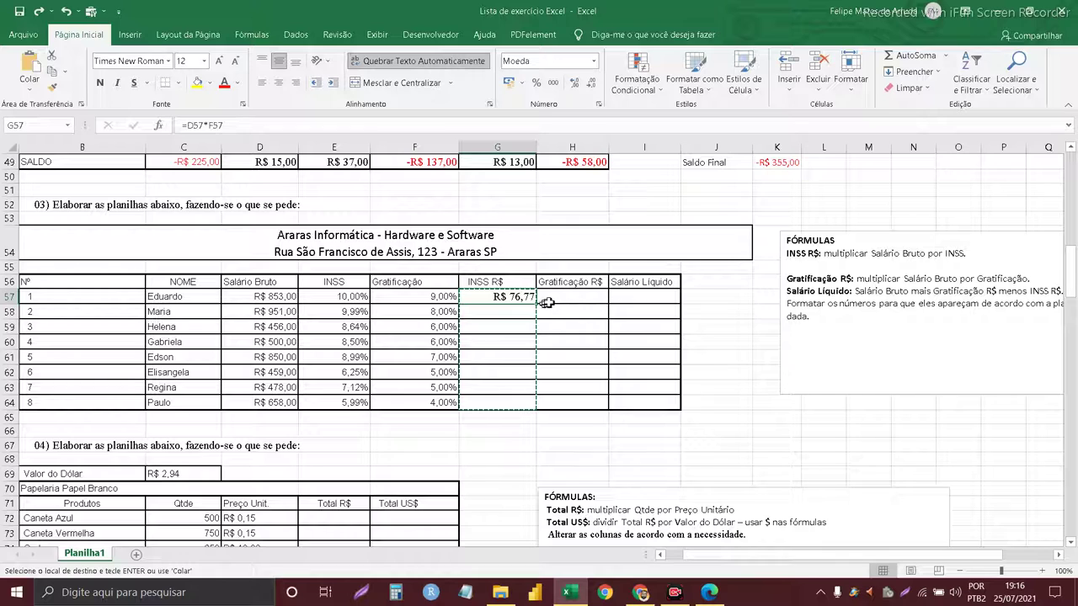
Step: Begin the formula =D57 in Eduardo's Gratificação R$ cell H57
click(552, 301)
text(=)
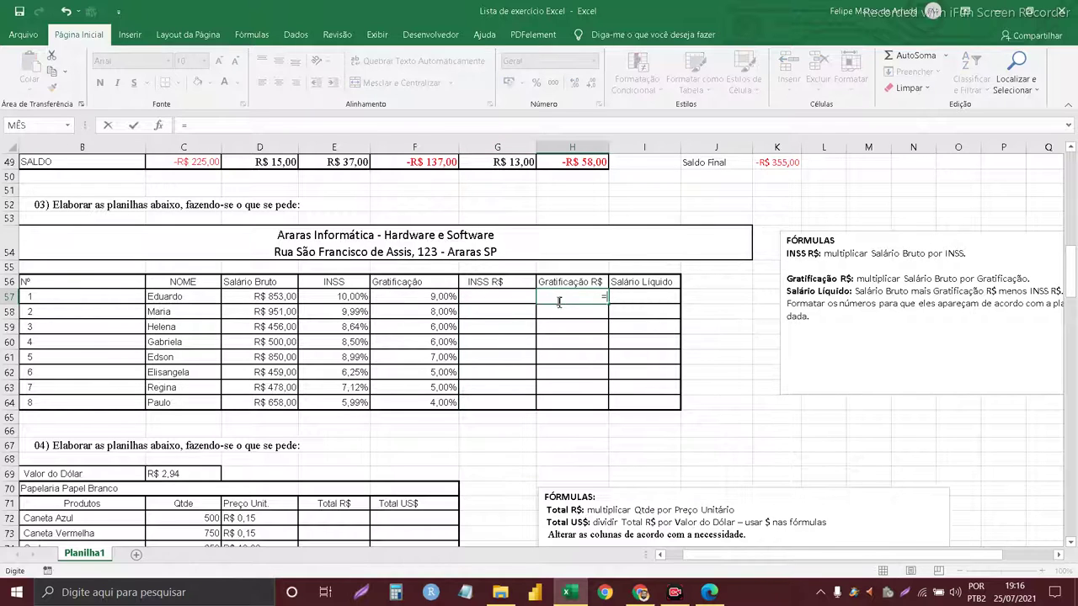
click(272, 297)
Step: Complete =D57*F57 in H57 and fill it down to H64
text(*)
click(409, 298)
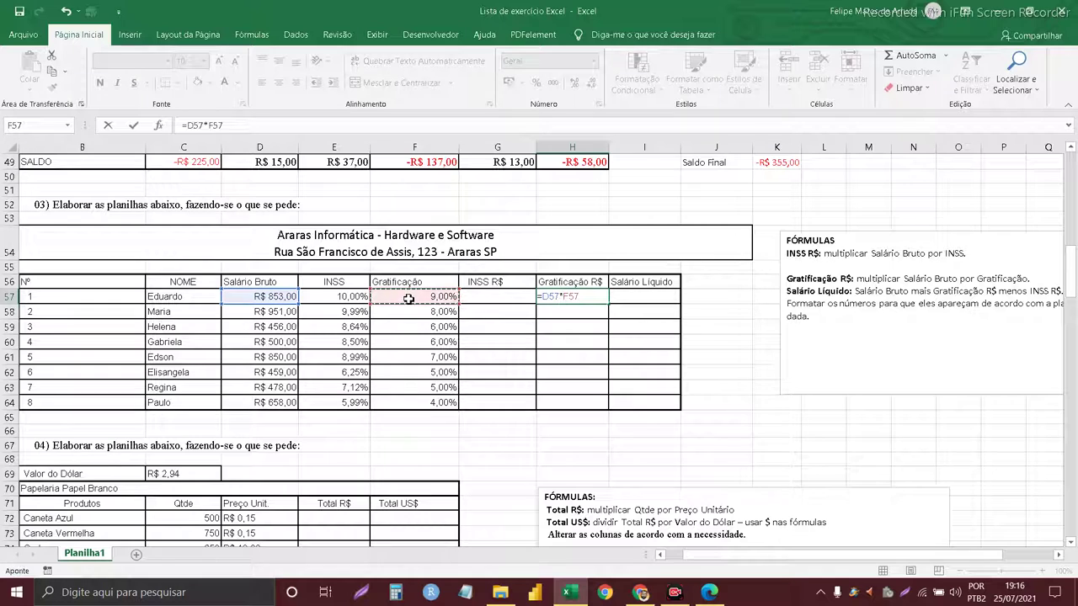
key(Return)
click(564, 297)
drag(608, 304, 600, 404)
Step: Reread the INSS R$ instruction in the FÓRMULAS notes and return to cell G57
click(505, 300)
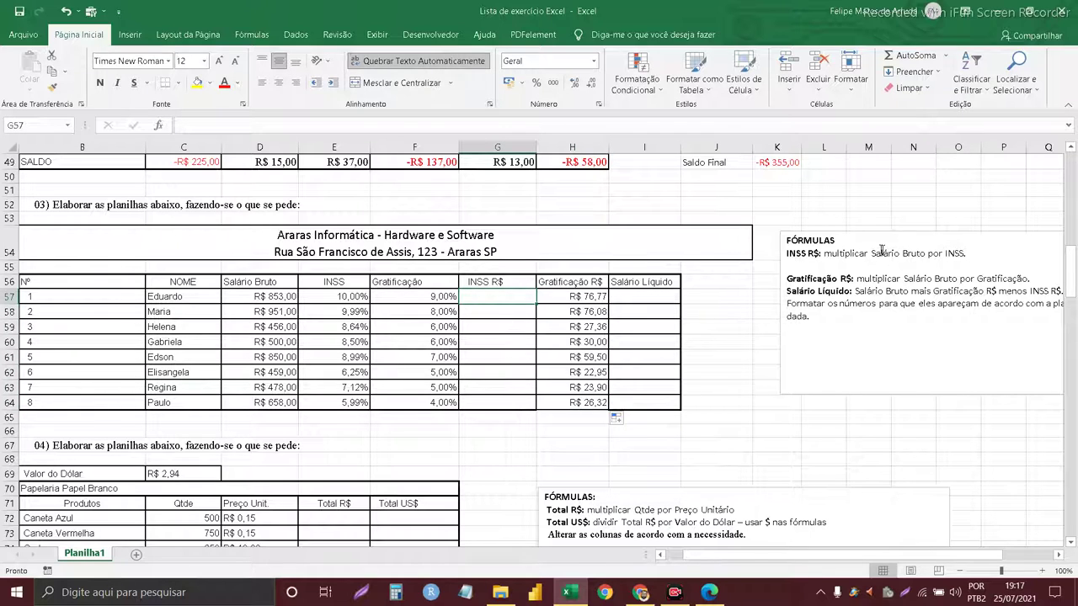
drag(825, 255, 965, 254)
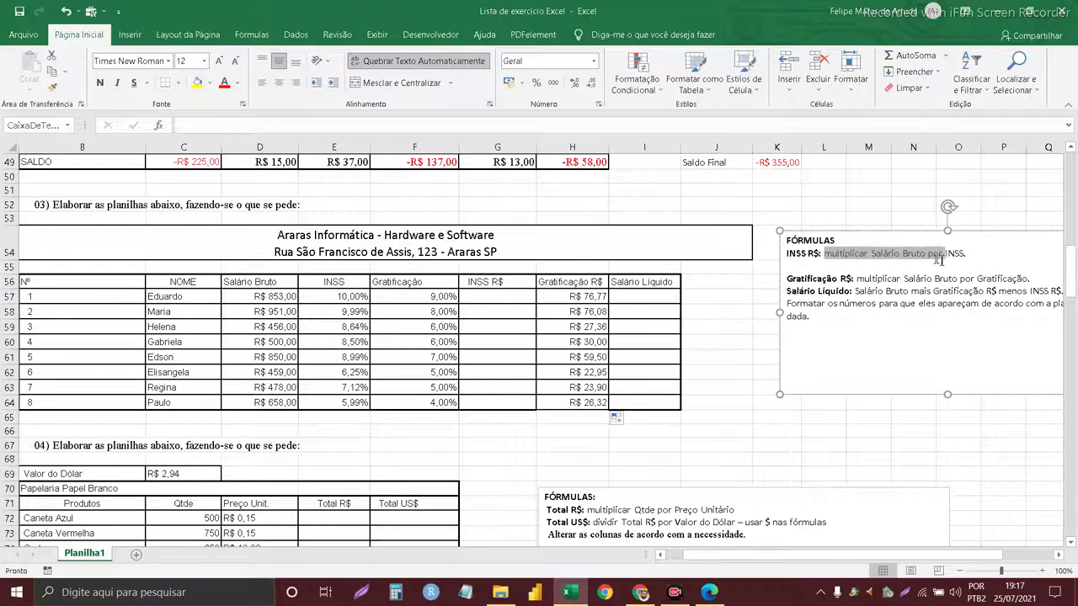
click(511, 299)
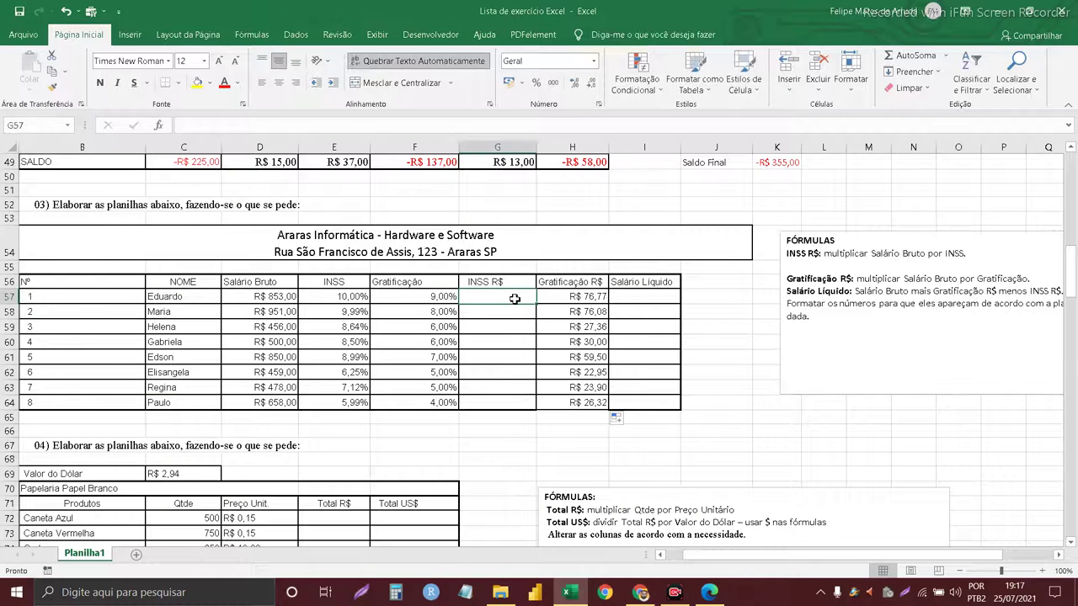
Step: Enter =D57*E57 in G57 and fill it down to G64, from R$ 85,30 to R$ 39,41
text(=)
click(284, 300)
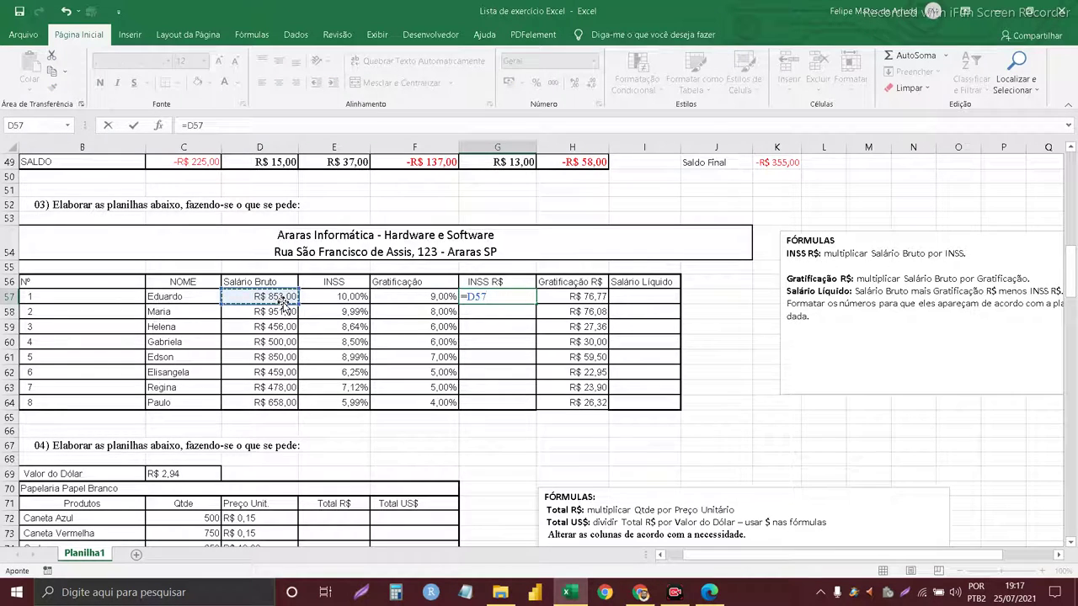
text(*)
click(340, 296)
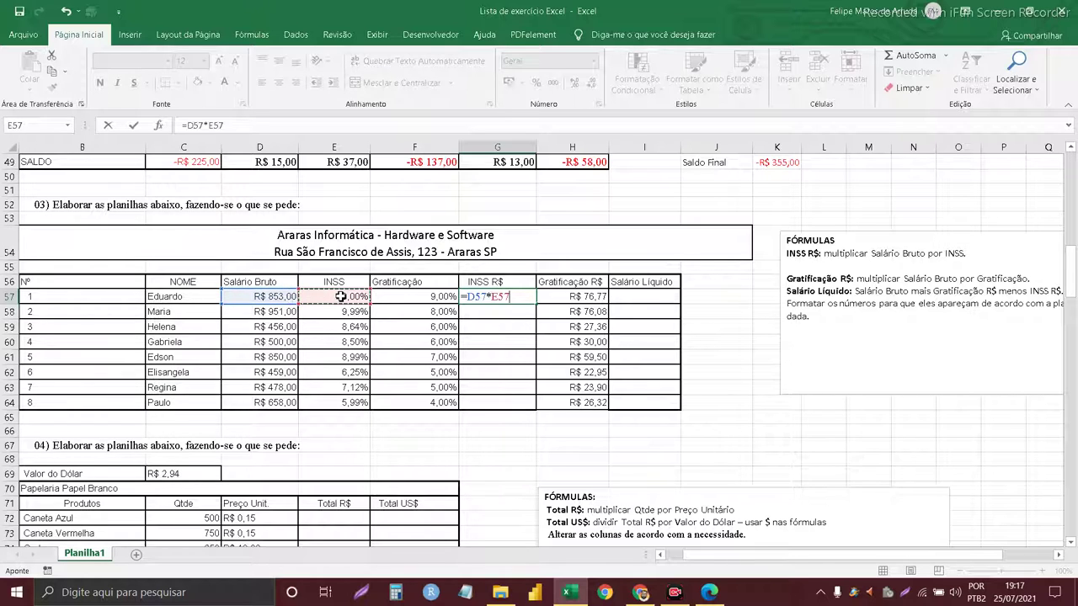
key(Return)
click(526, 297)
drag(535, 304, 514, 407)
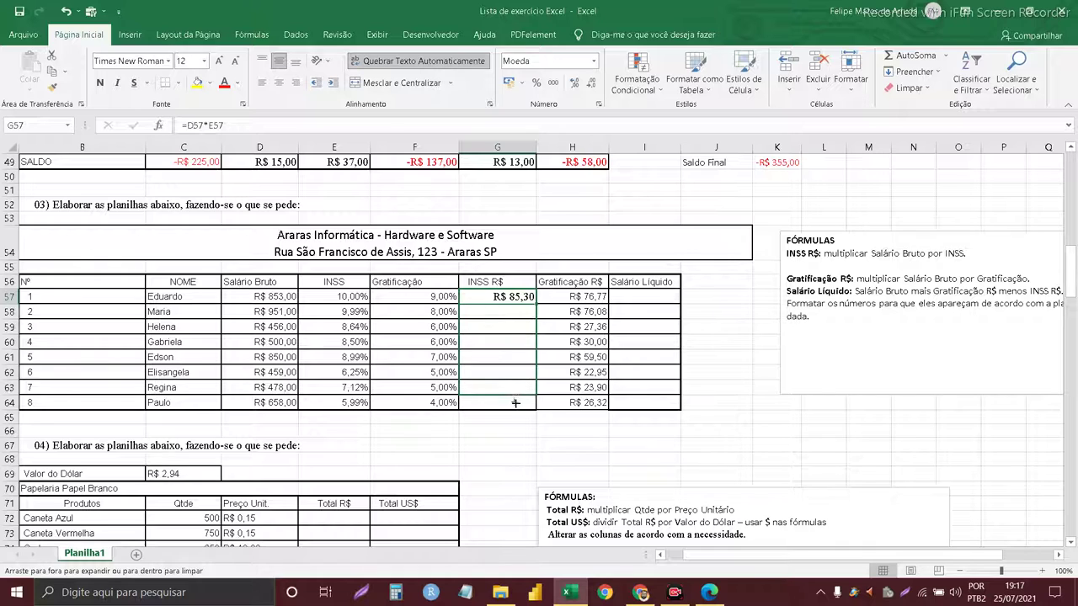
click(575, 347)
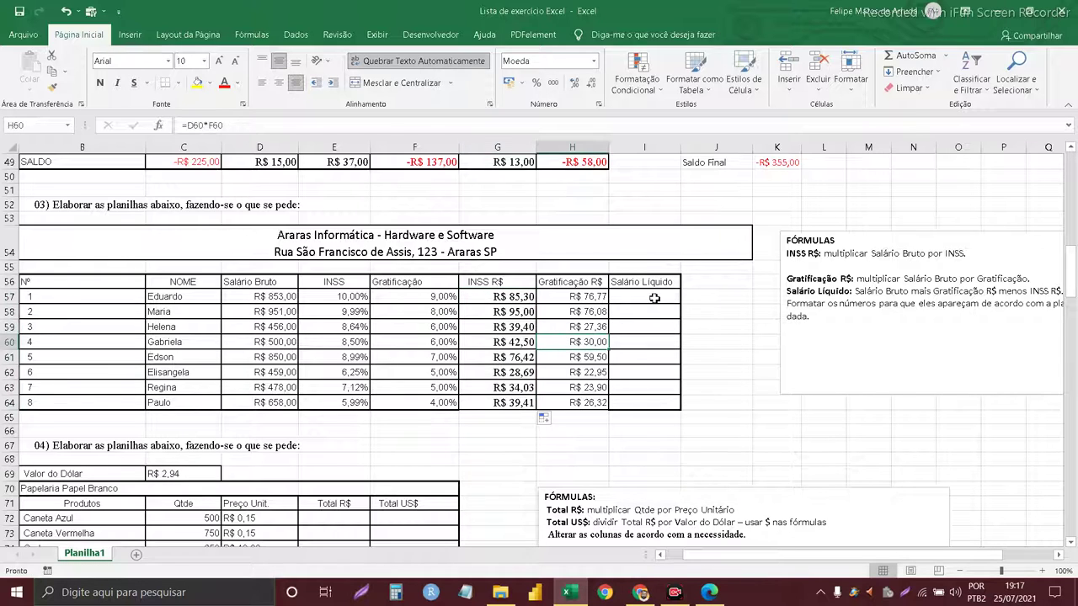
click(653, 300)
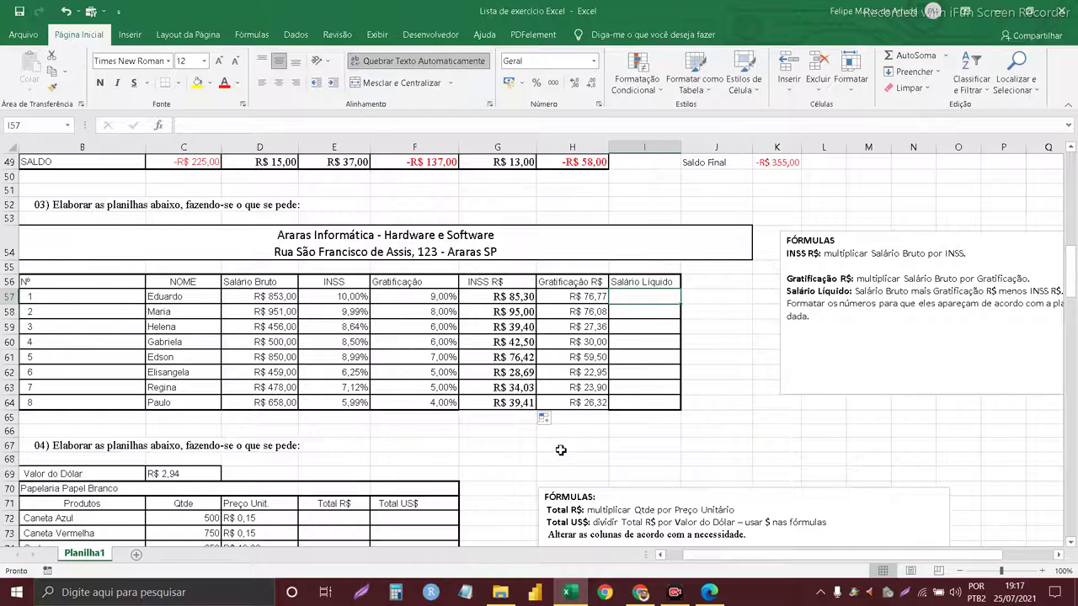
Step: Enter =(D57+H57)-G57 in I57 for Eduardo's net salary
text(=)
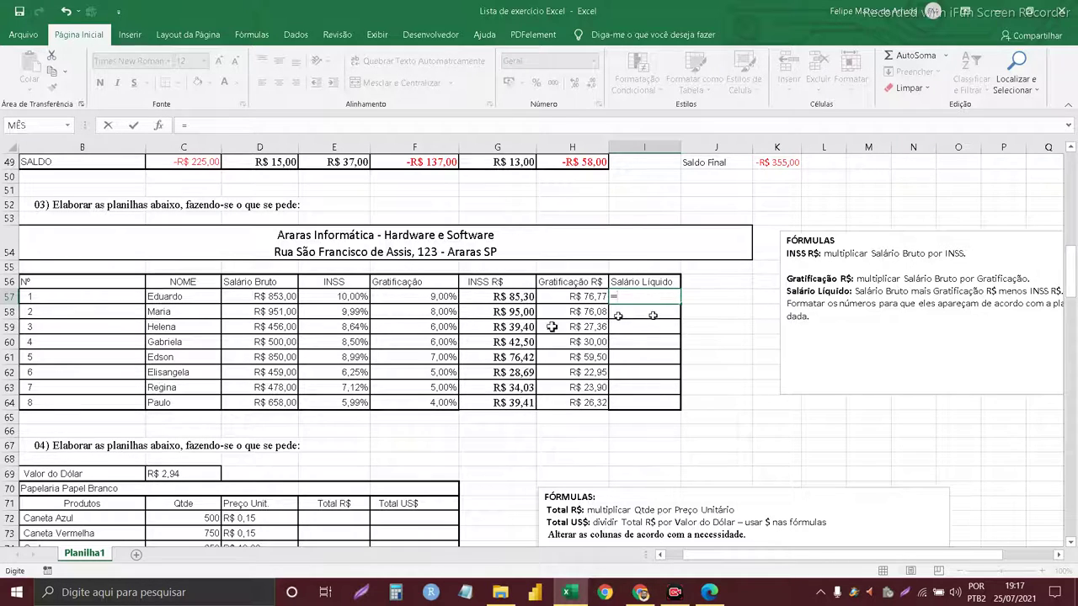
click(291, 298)
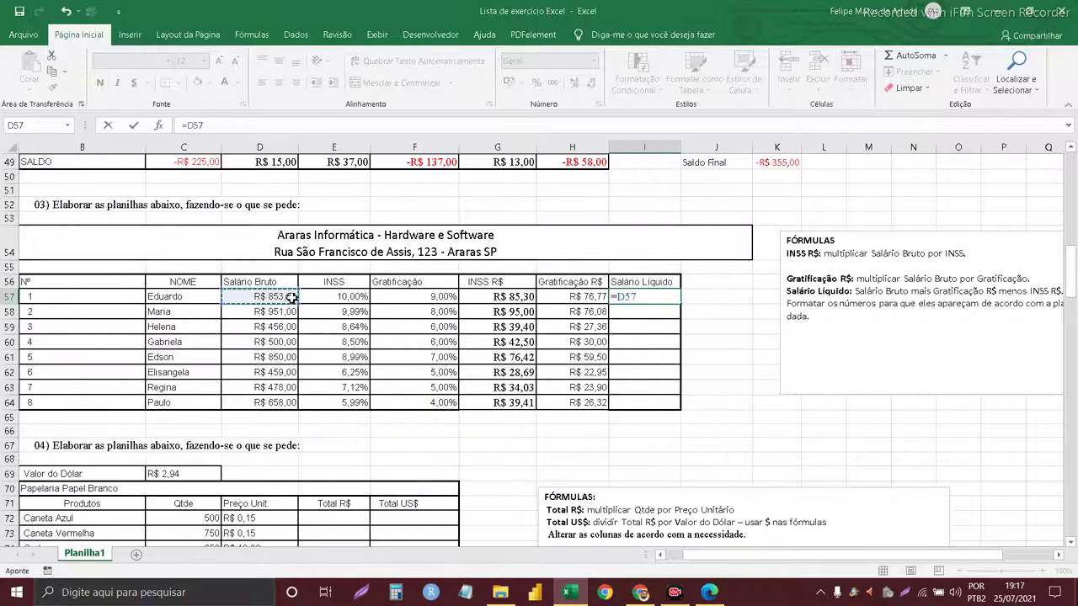
click(220, 148)
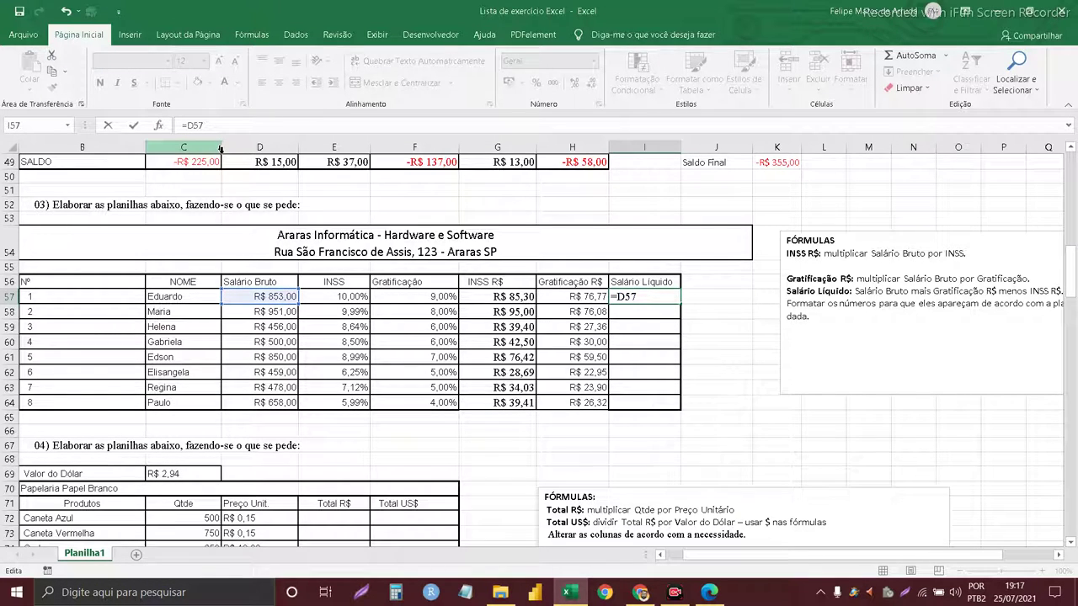
click(187, 125)
text(()
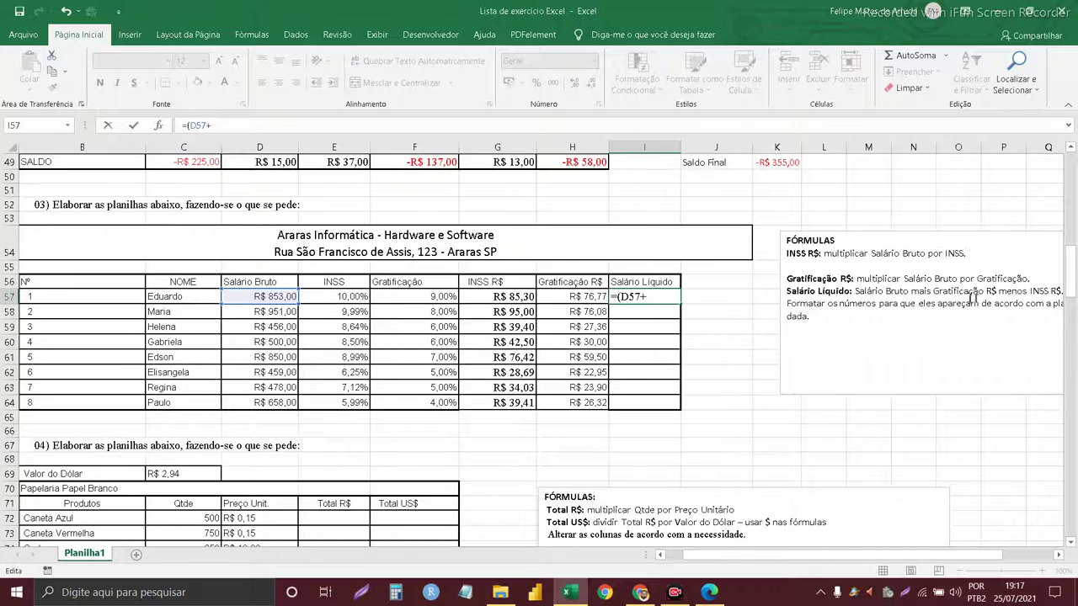
click(408, 299)
click(557, 298)
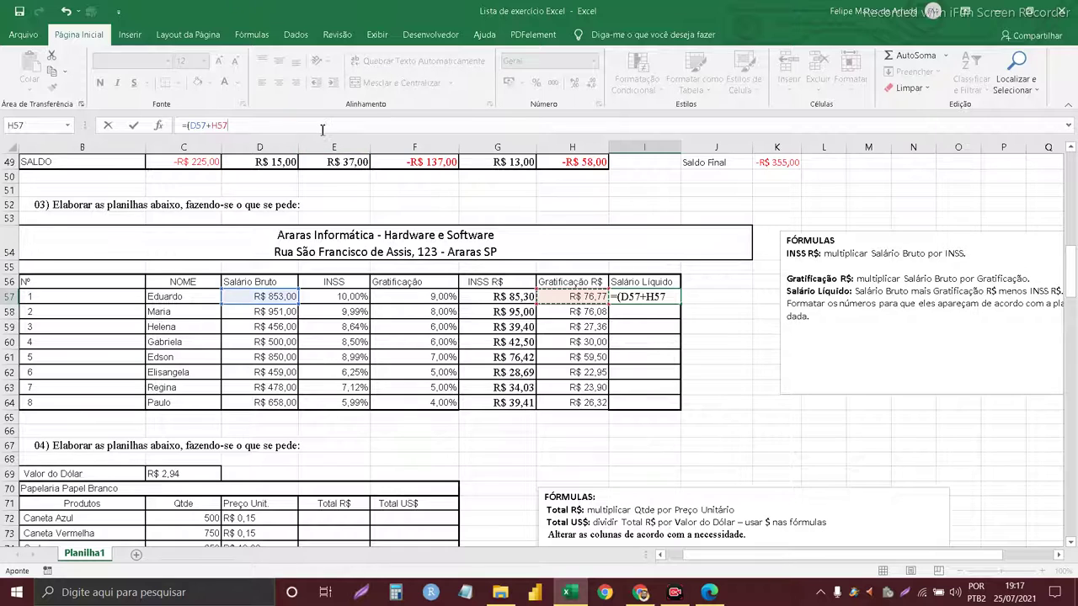
text(-)
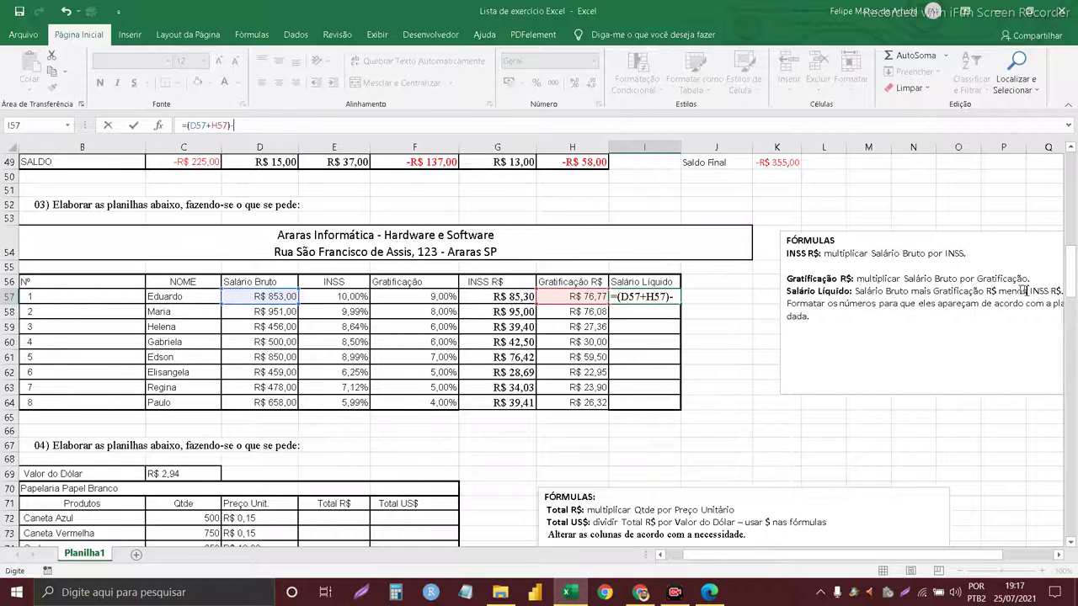
click(505, 297)
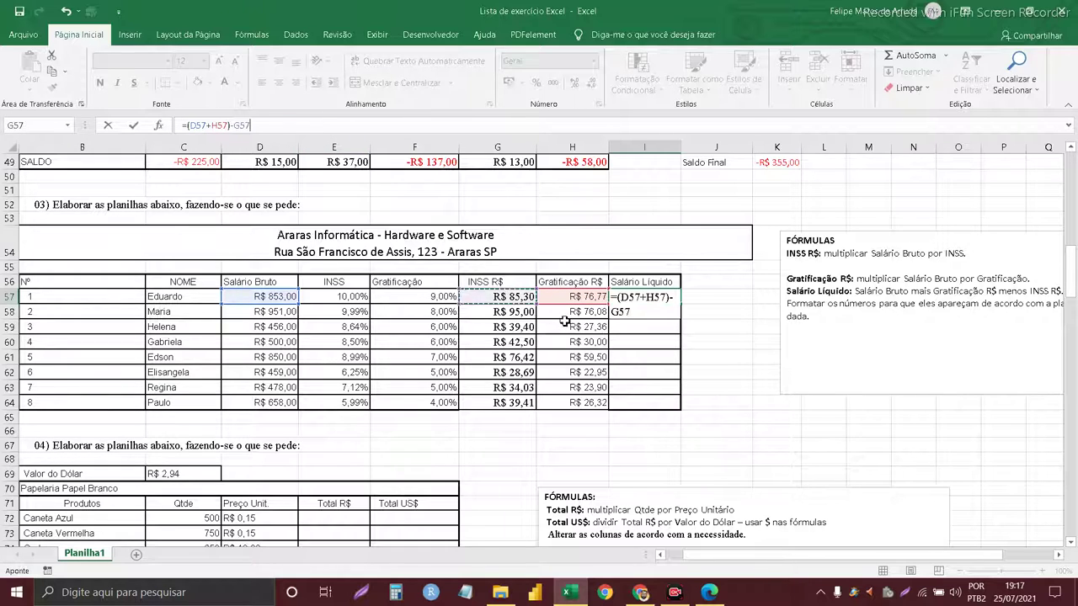
key(Return)
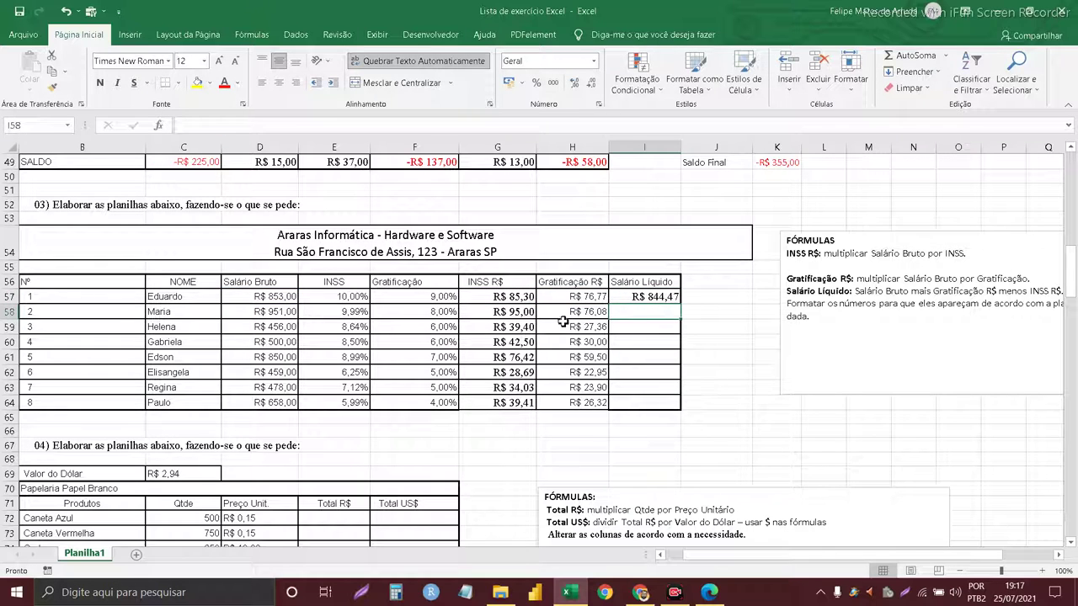
Step: Verify I57's formula references and fill it down to I64
click(648, 300)
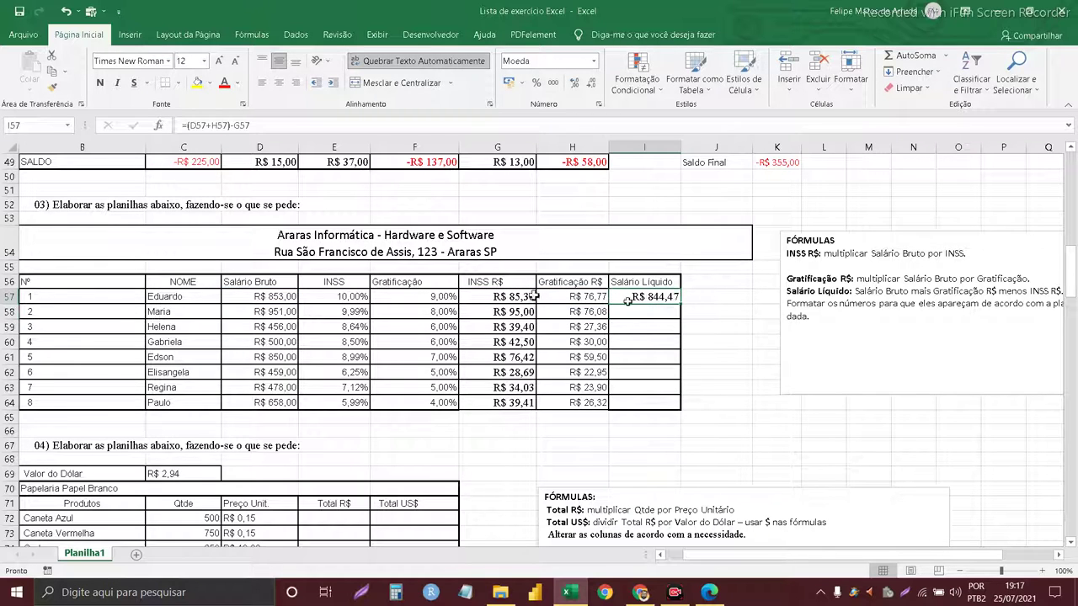
double_click(648, 300)
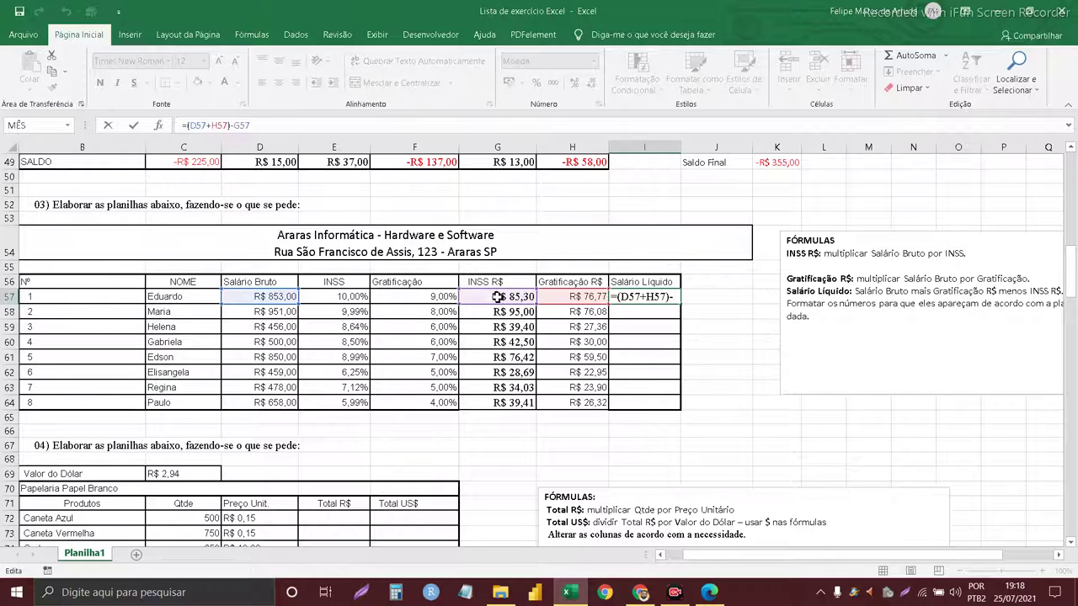
key(Return)
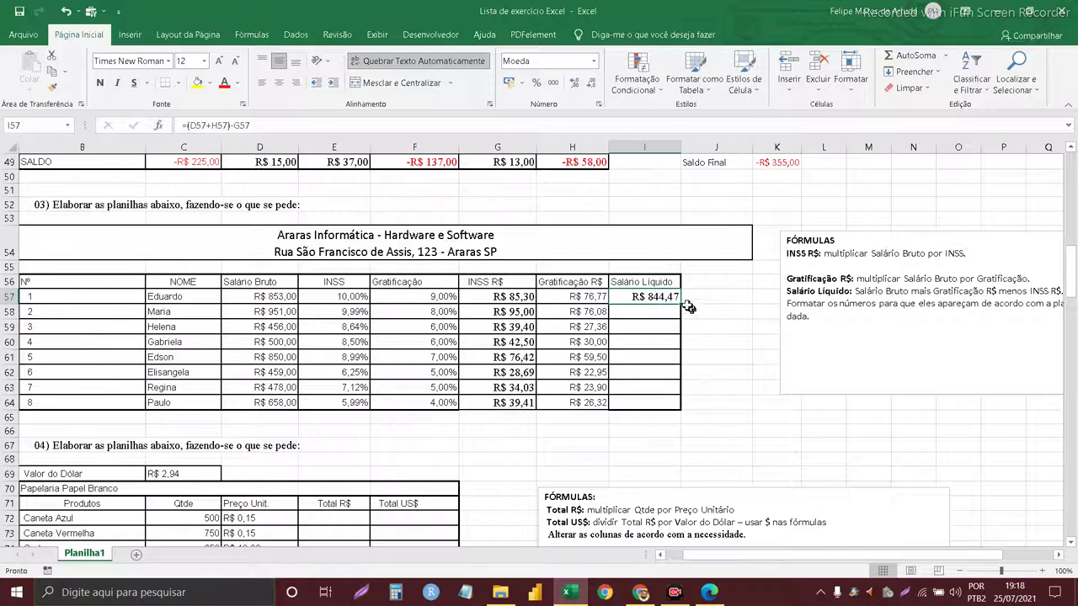
drag(680, 305, 665, 404)
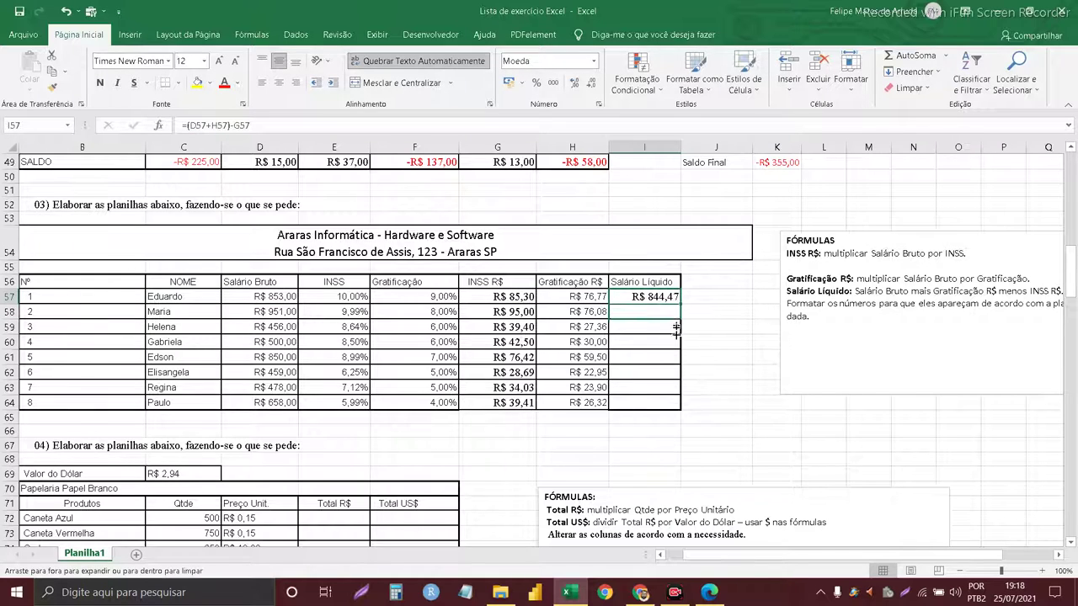
Step: Step through the copied Salário Líquido formulas in I58 to I64
click(663, 418)
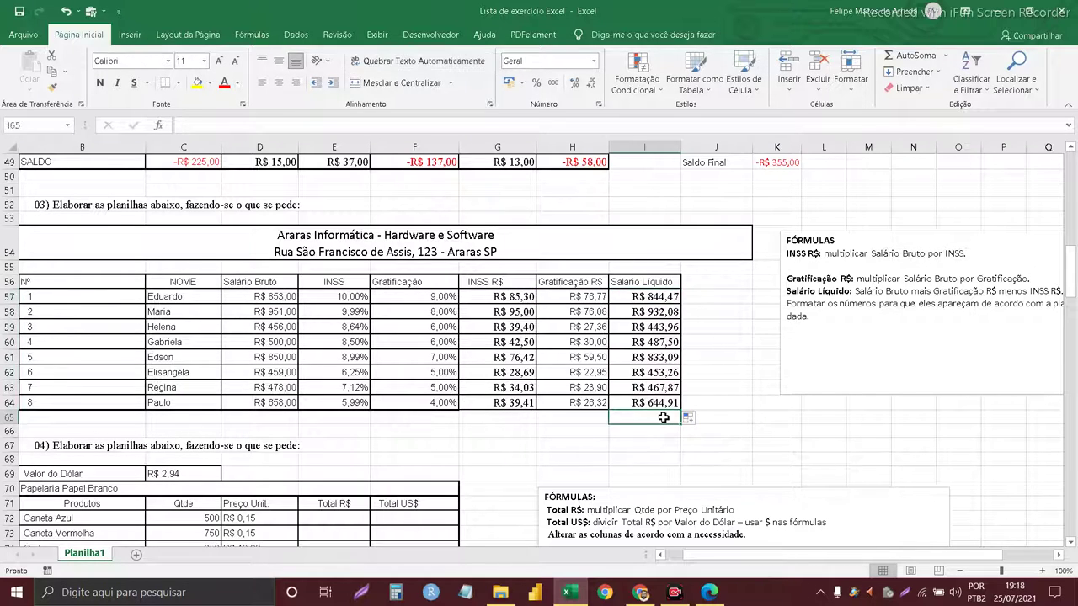
click(640, 315)
click(639, 328)
click(642, 343)
click(643, 357)
click(640, 376)
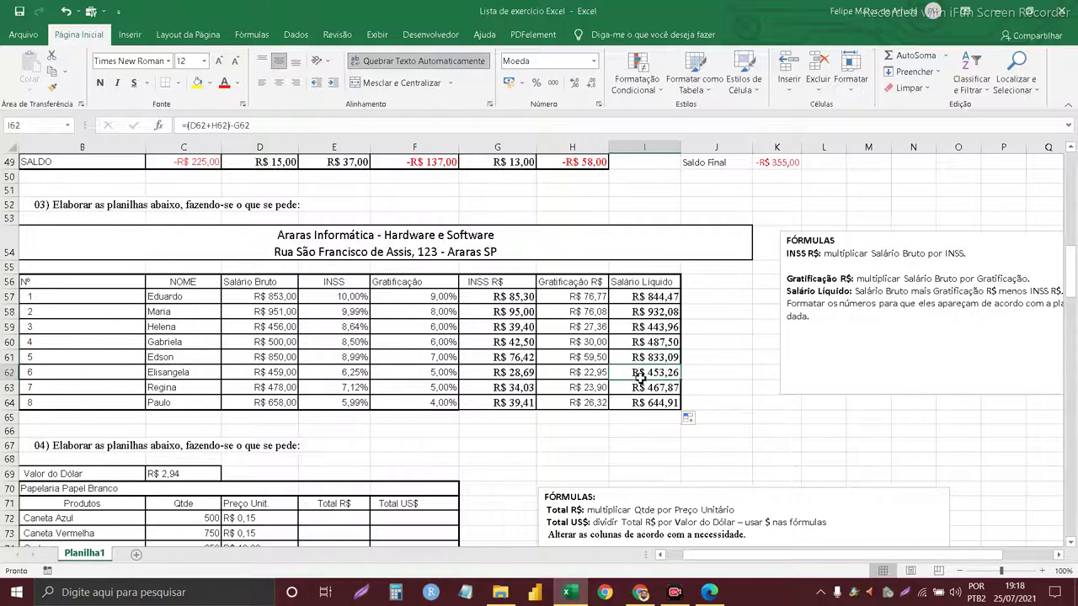
drag(640, 381, 643, 402)
click(645, 429)
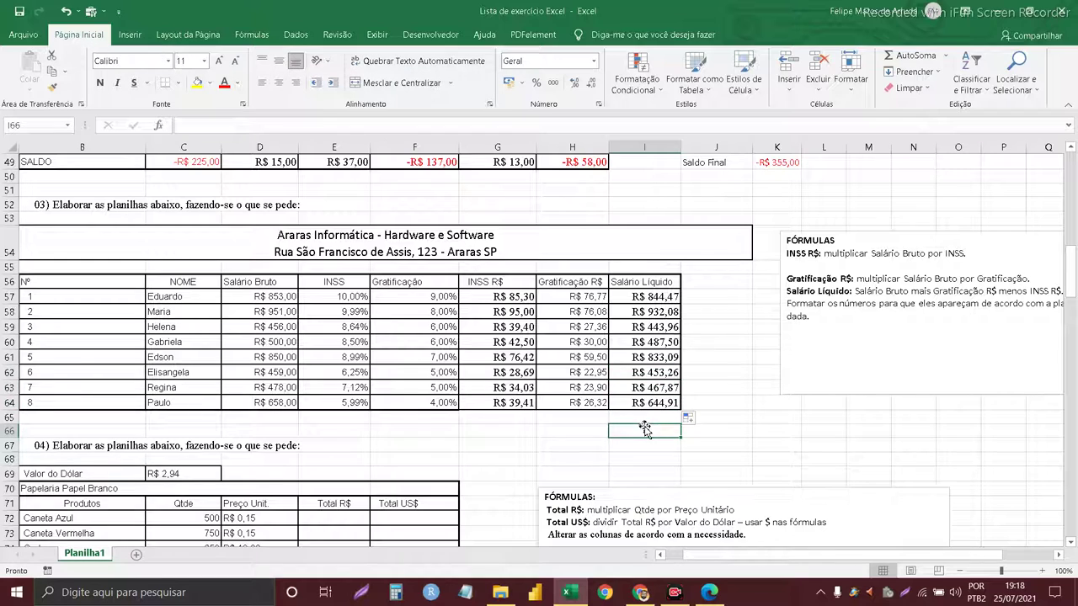
Step: Center the Nº column heading and numbers in B56:B64
drag(59, 287, 111, 407)
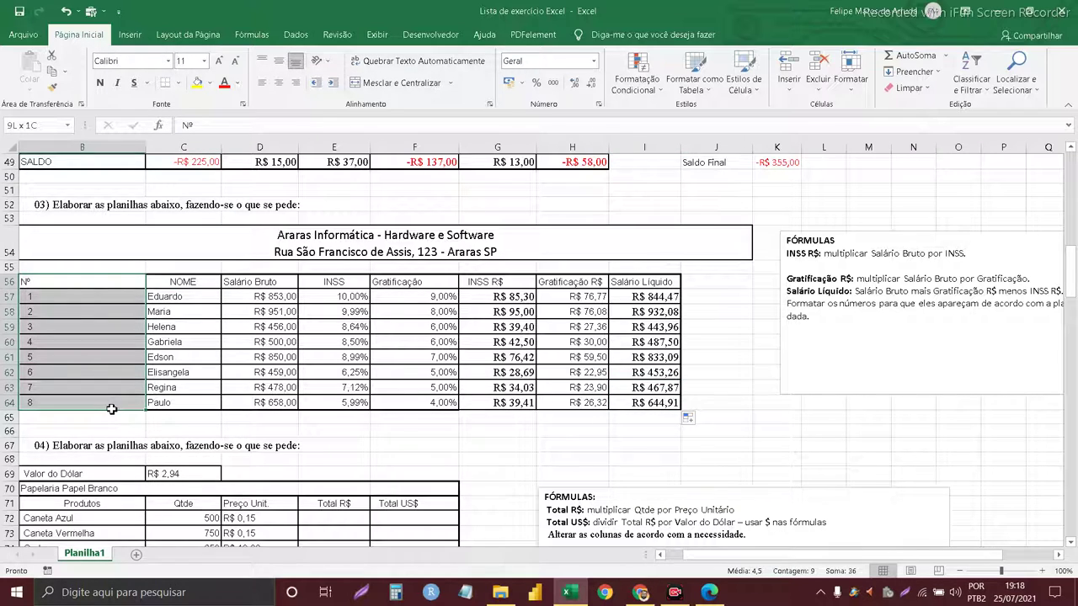
drag(111, 407, 113, 406)
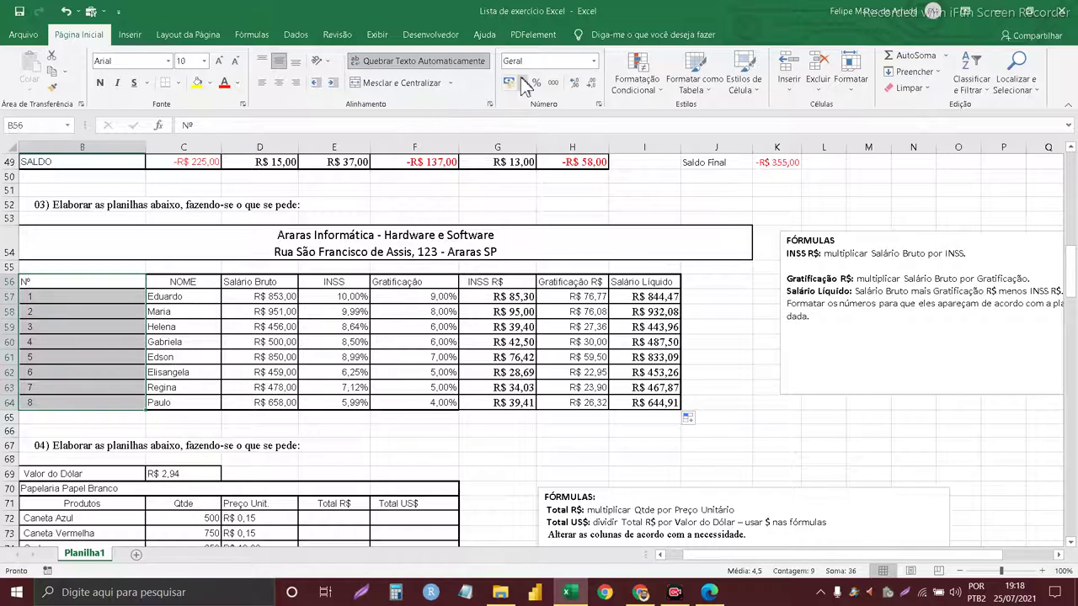
click(279, 82)
click(294, 333)
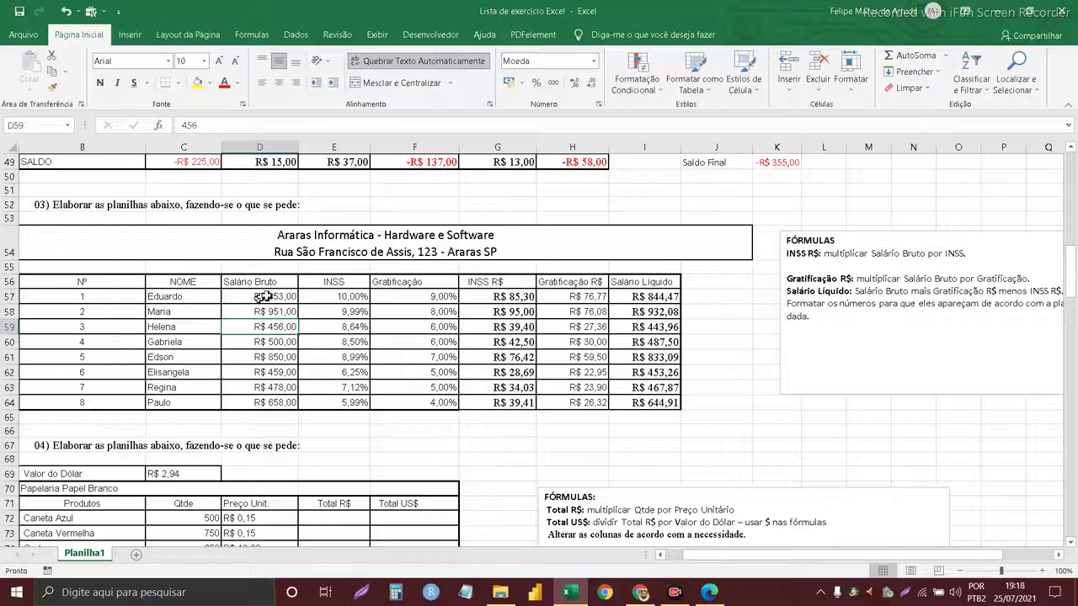
Step: Select the Salário Bruto, INSS, Gratificação and Salário Líquido columns to check their formatting
drag(263, 297, 285, 403)
drag(362, 304, 345, 403)
drag(414, 296, 420, 403)
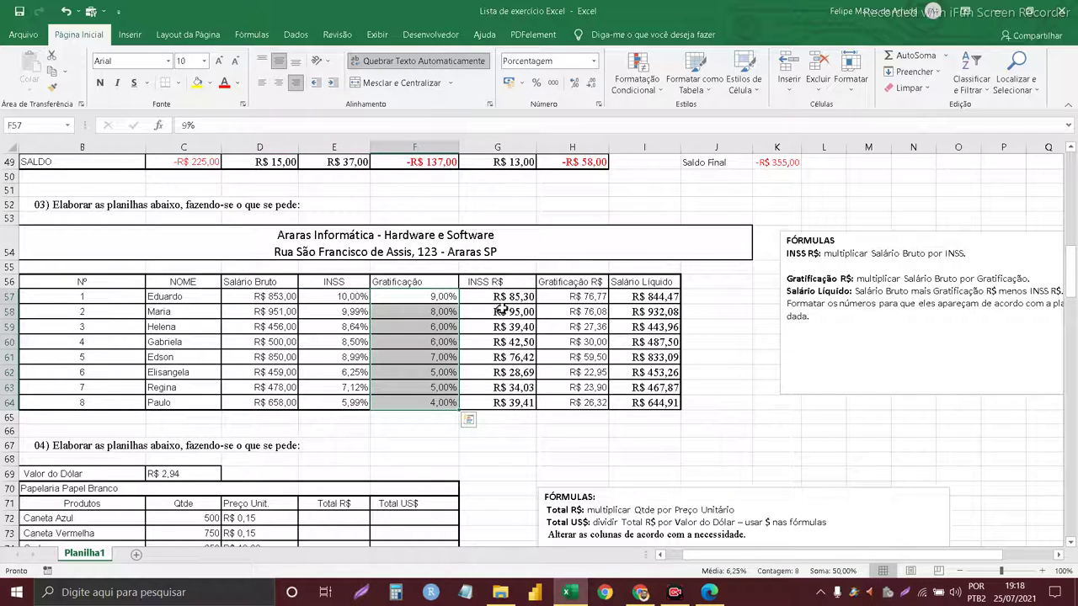
drag(636, 296, 627, 404)
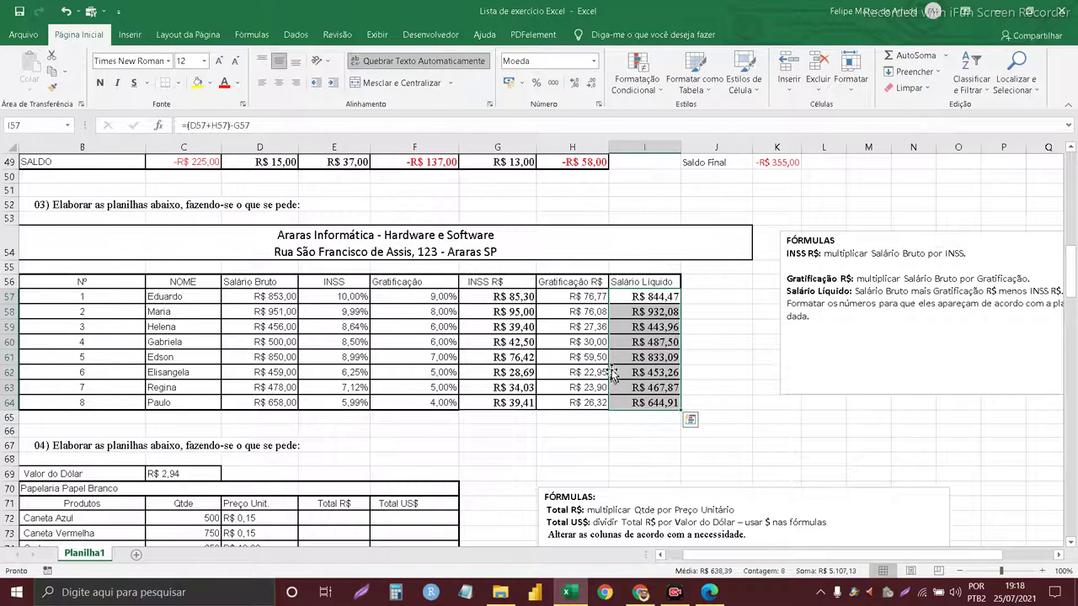
click(711, 328)
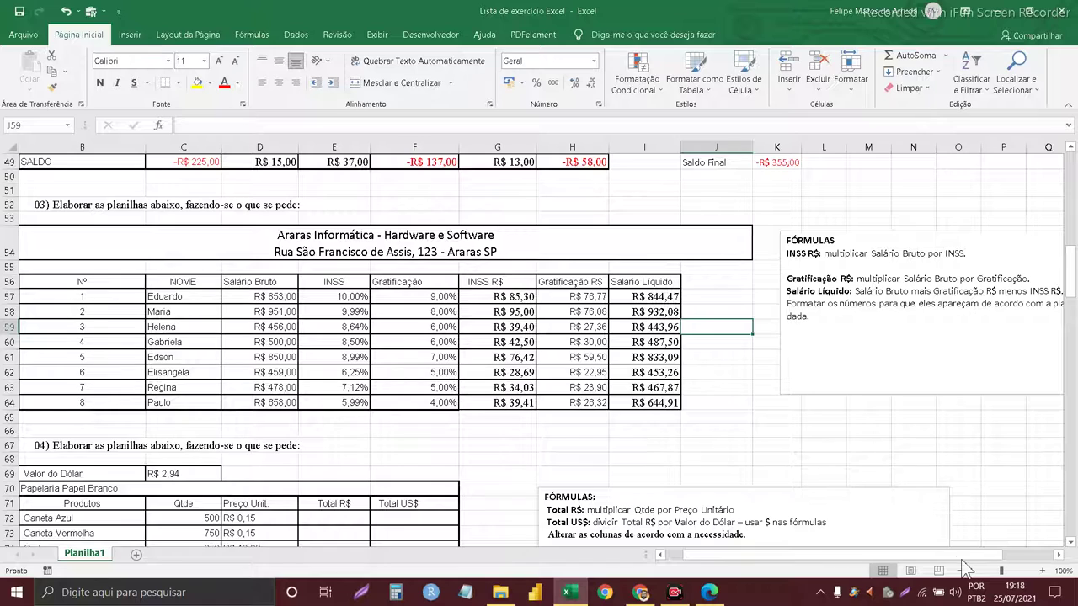